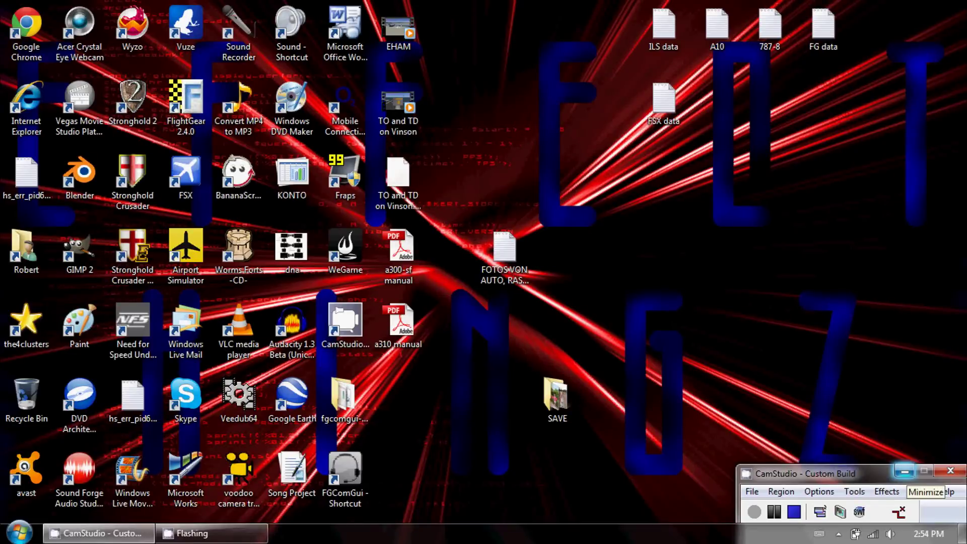
Step: In Google Chrome, search the web for flightgear and open the FlightGear site's Download Central page
{"action": "left_click", "coordinate": [904, 471]}
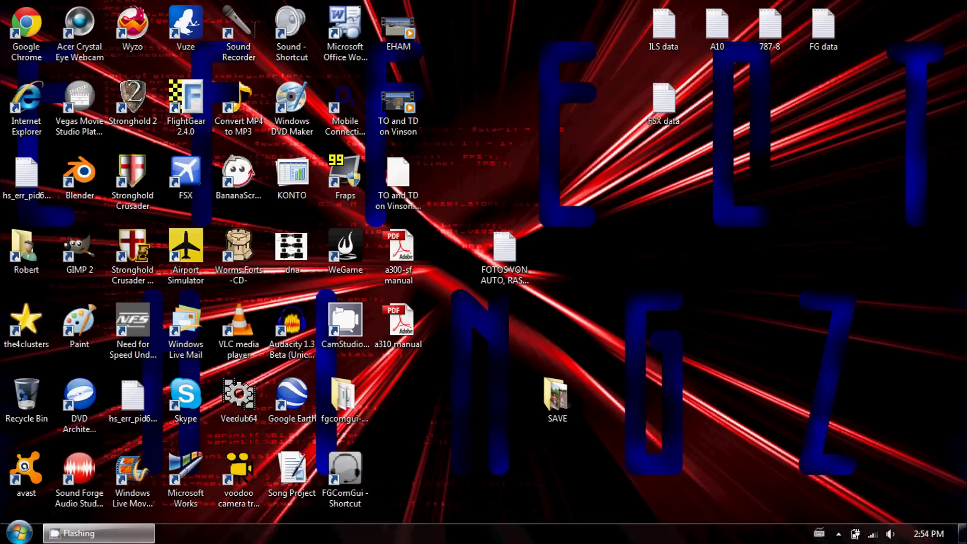
{"action": "mouse_move", "coordinate": [448, 38]}
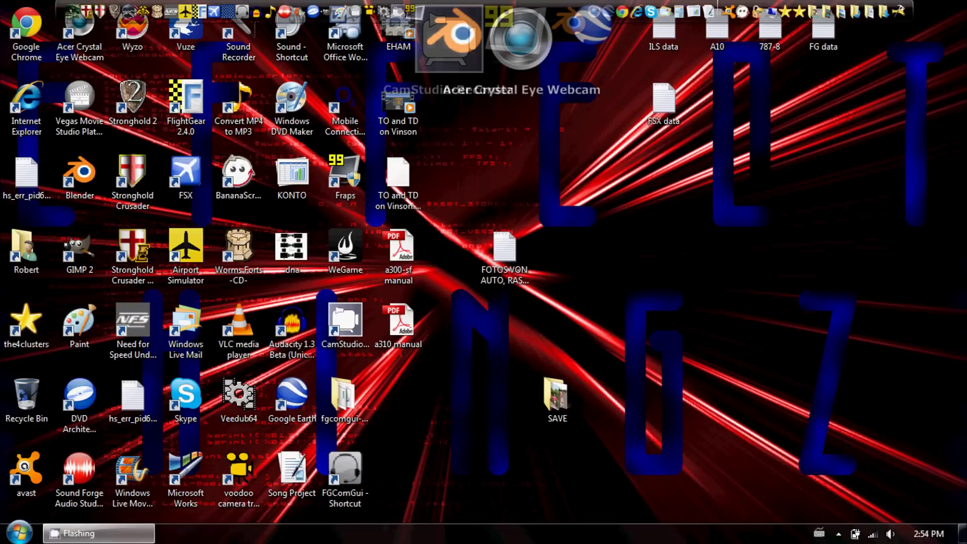
{"action": "left_click", "coordinate": [553, 33]}
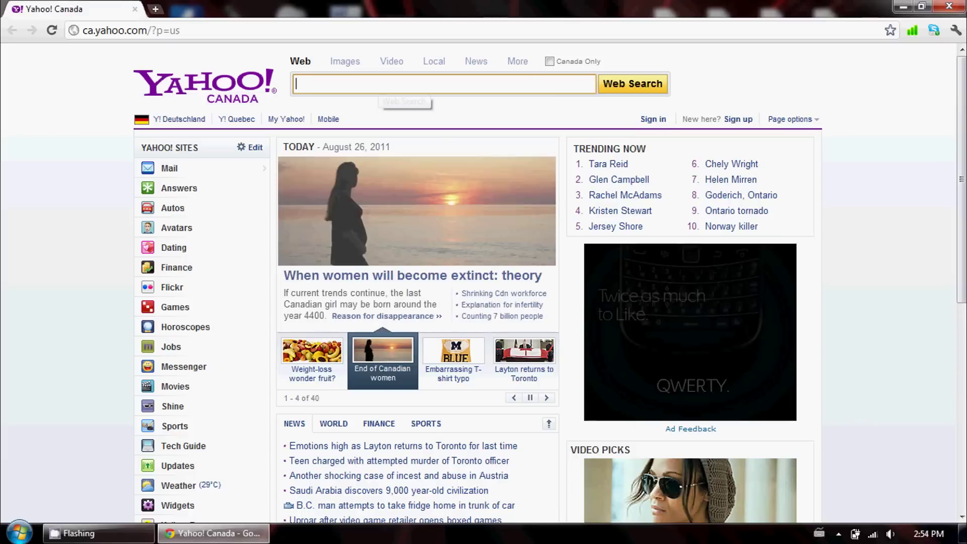
{"action": "type", "text": "flightge"}
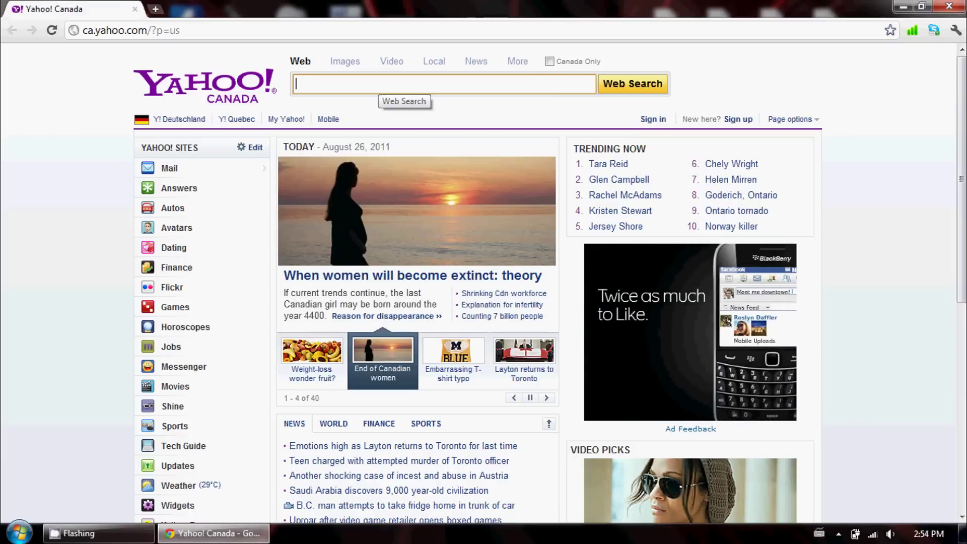
{"action": "type", "text": "ar"}
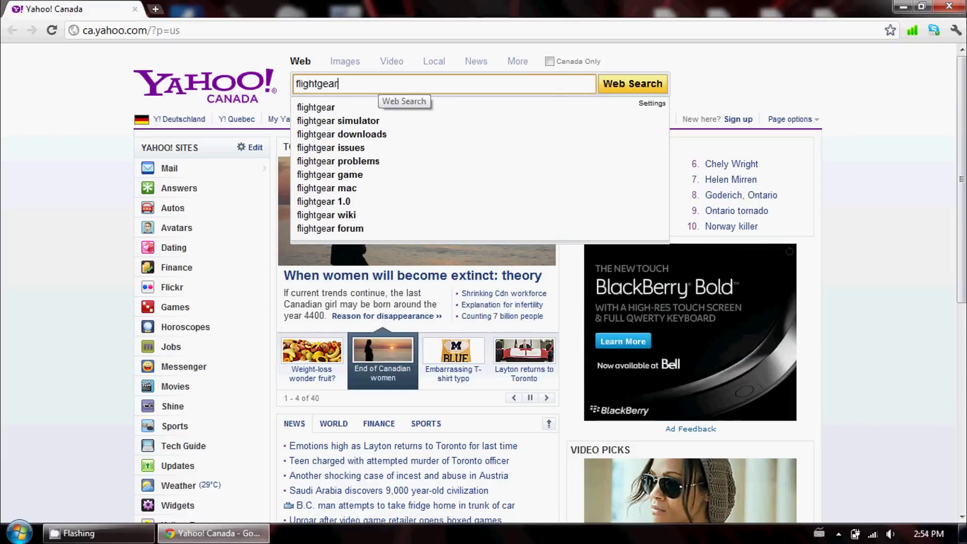
{"action": "key", "text": "Return"}
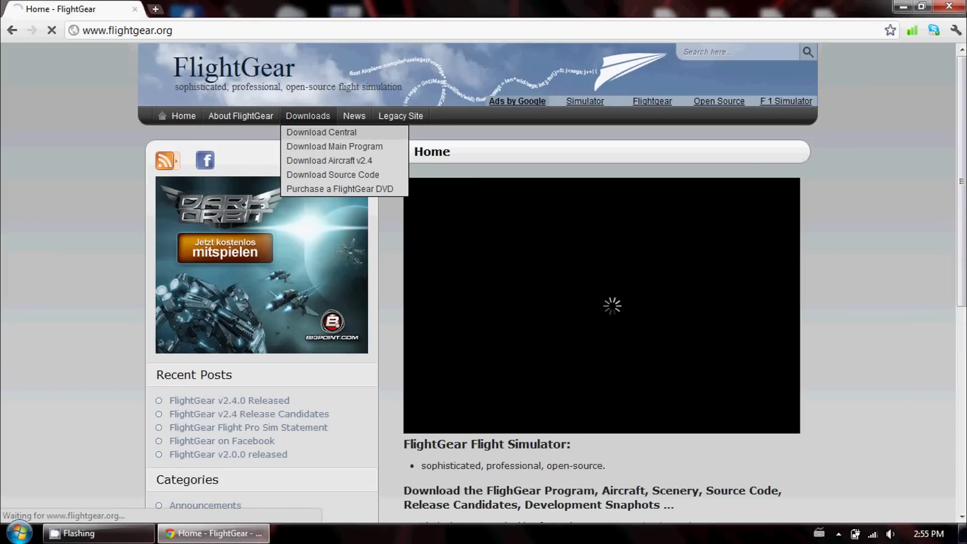
{"action": "left_click", "coordinate": [321, 132]}
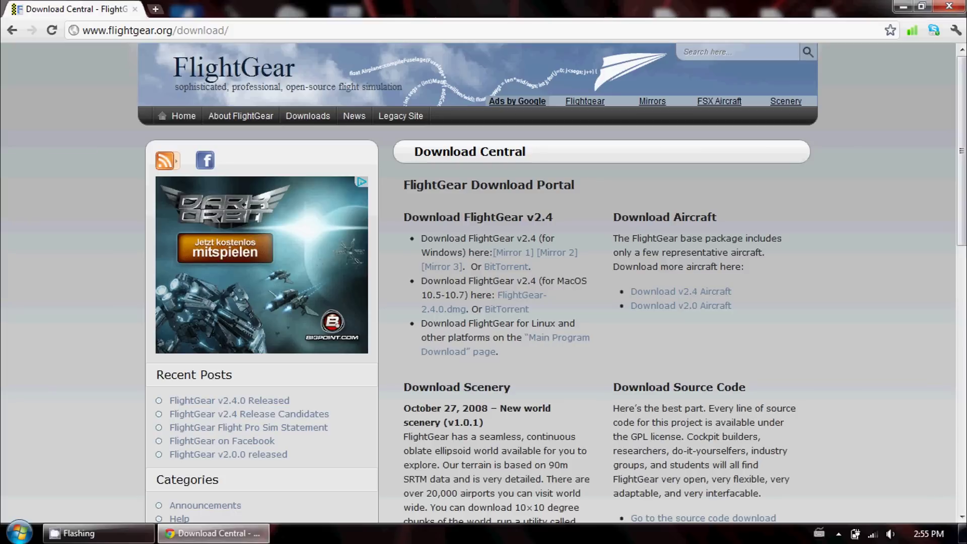
Step: Start the Windows download of FlightGear v2.4 from Mirror 1 and discard the setup file
{"action": "left_click_drag", "start_coordinate": [462, 251], "coordinate": [429, 252]}
{"action": "left_click", "coordinate": [430, 252]}
{"action": "left_click", "coordinate": [513, 252]}
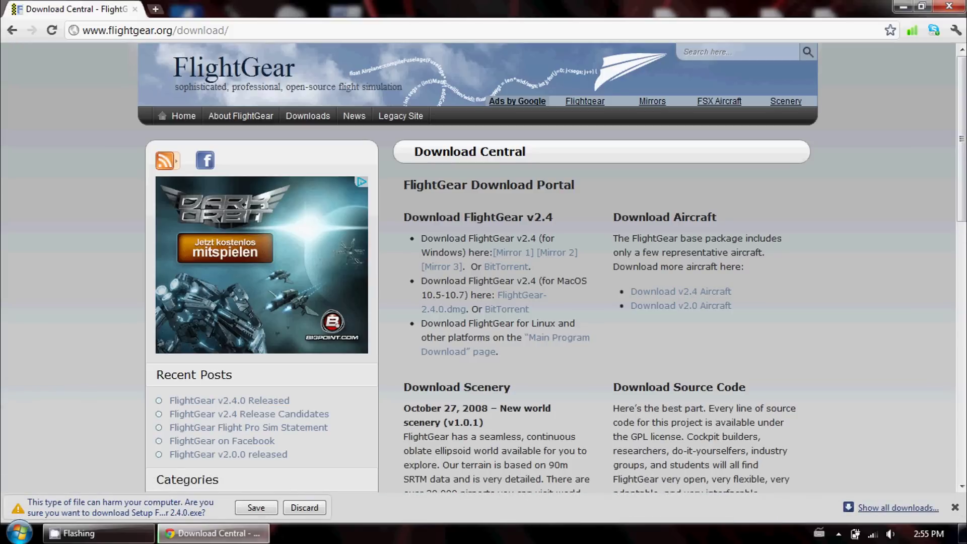
{"action": "left_click", "coordinate": [304, 506]}
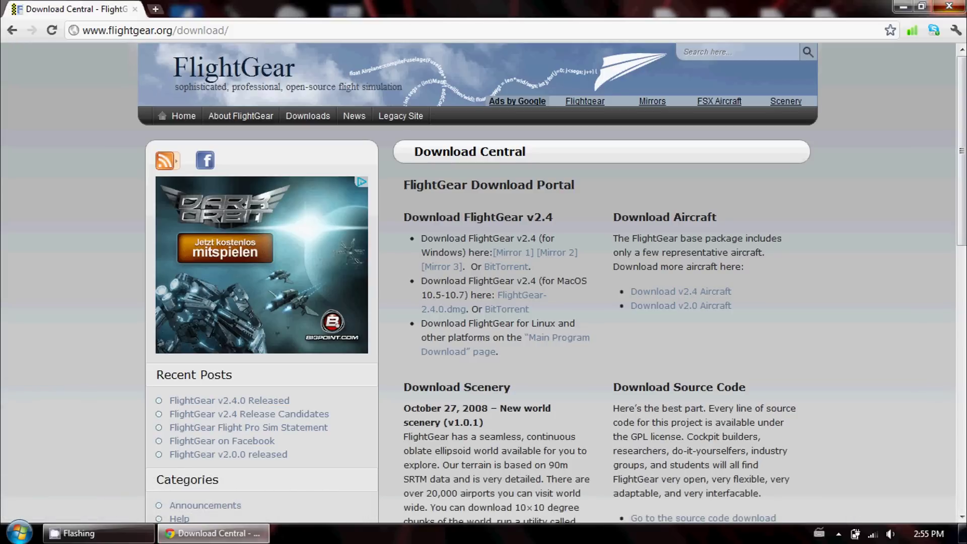
Step: Close the browser and check the downloaded Aircraft-2.4 file in the Downloads folder, then select the FlightGear 2.4.0 desktop shortcut
{"action": "left_click", "coordinate": [948, 6]}
{"action": "left_click", "coordinate": [19, 532]}
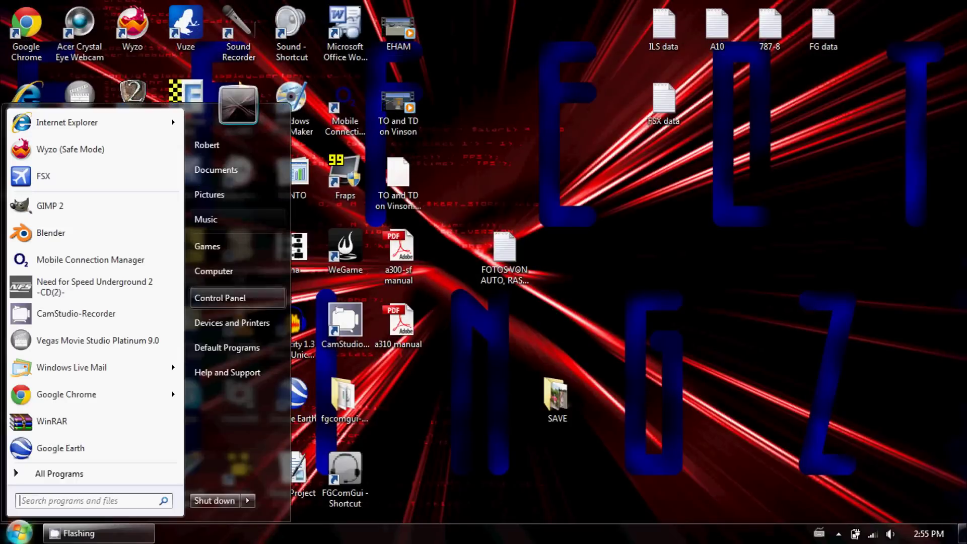
{"action": "left_click", "coordinate": [216, 170]}
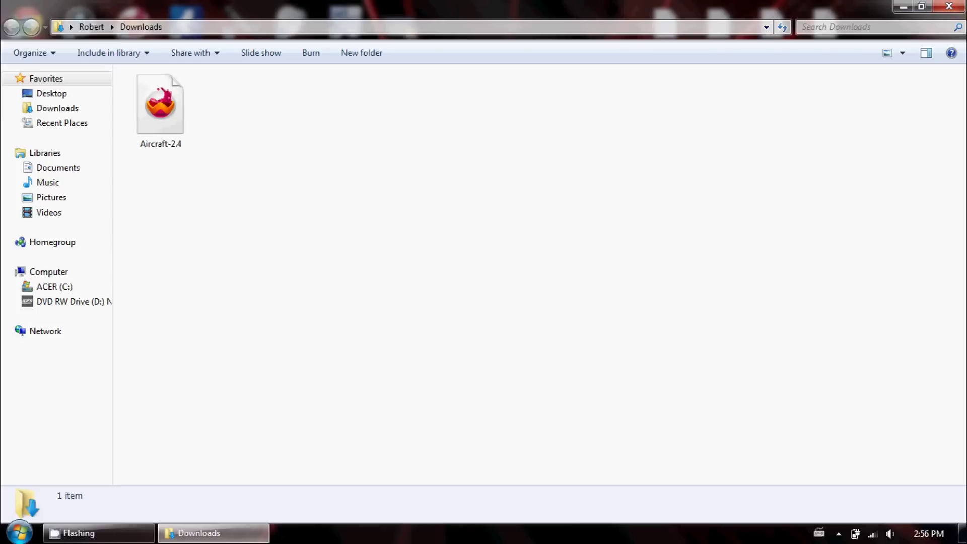
{"action": "left_click", "coordinate": [949, 6]}
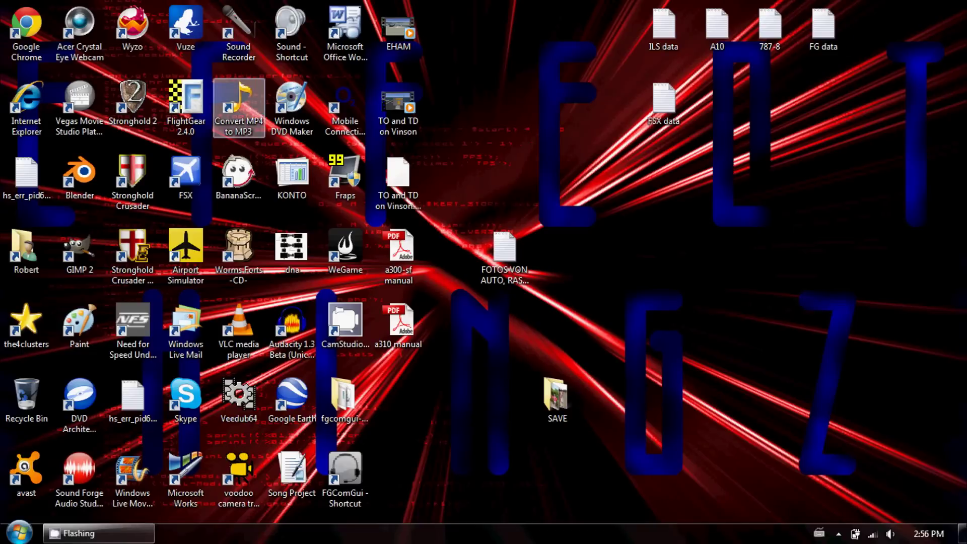
{"action": "left_click", "coordinate": [186, 108]}
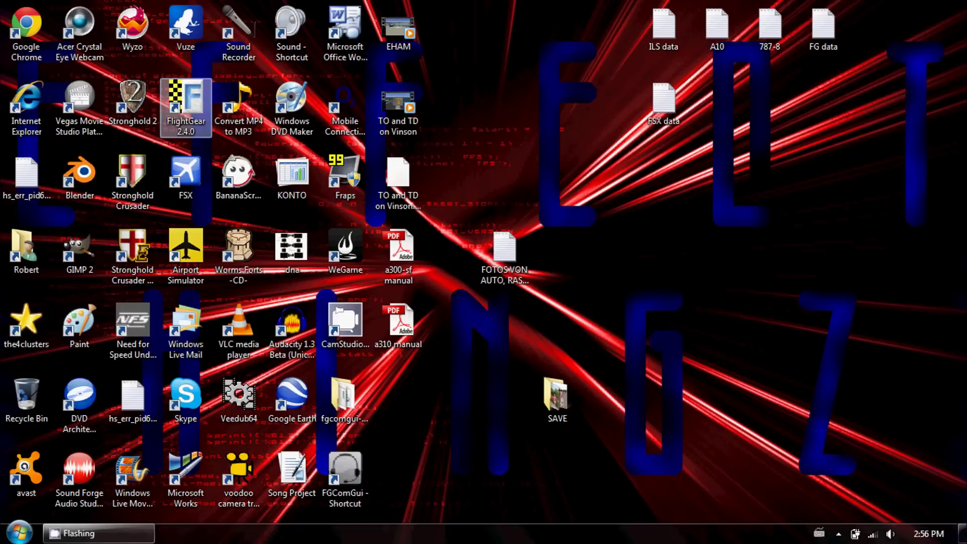
Step: Switch to Google Chrome, search the web for winrar, and open the list of language versions on RARLAB's Downloads page
{"action": "mouse_move", "coordinate": [460, 15]}
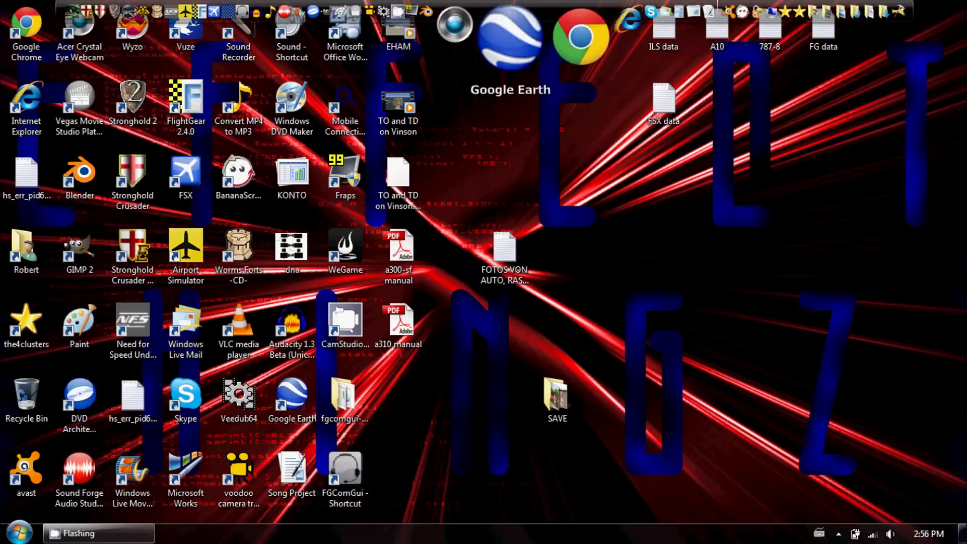
{"action": "left_click", "coordinate": [527, 21]}
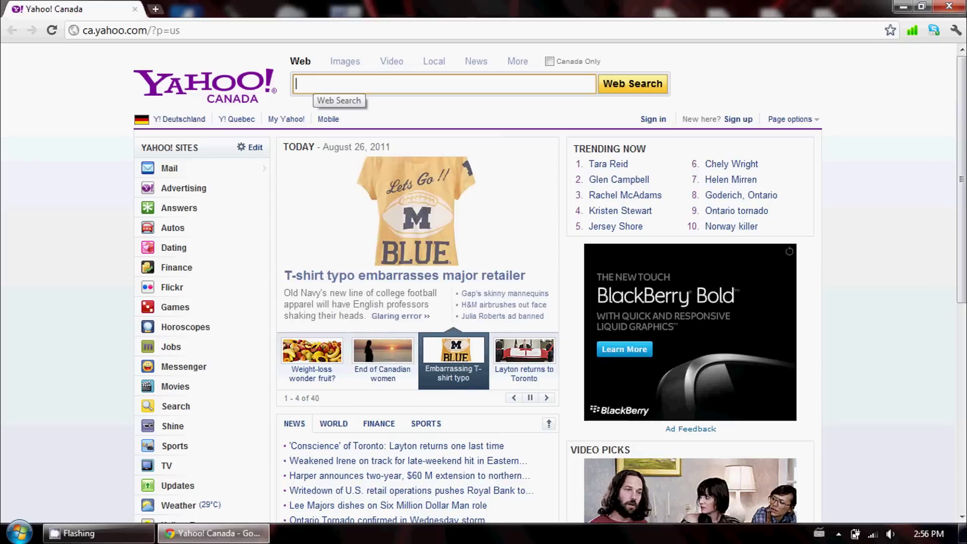
{"action": "type", "text": "winrar"}
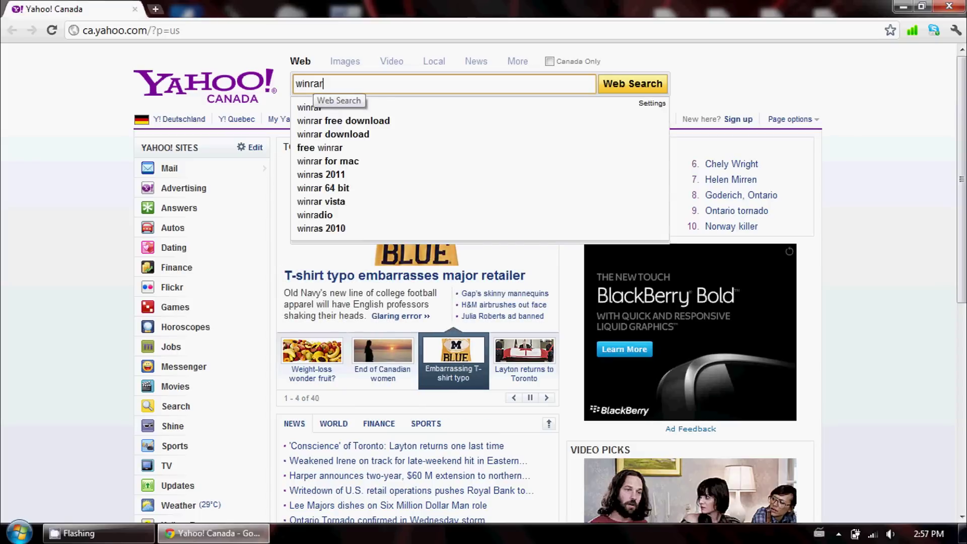
{"action": "key", "text": "Return"}
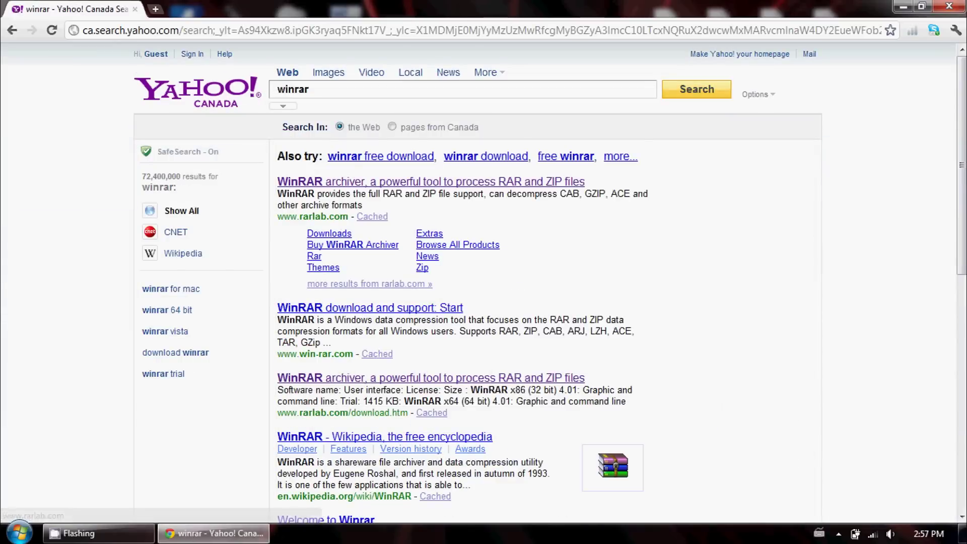
{"action": "left_click", "coordinate": [431, 181]}
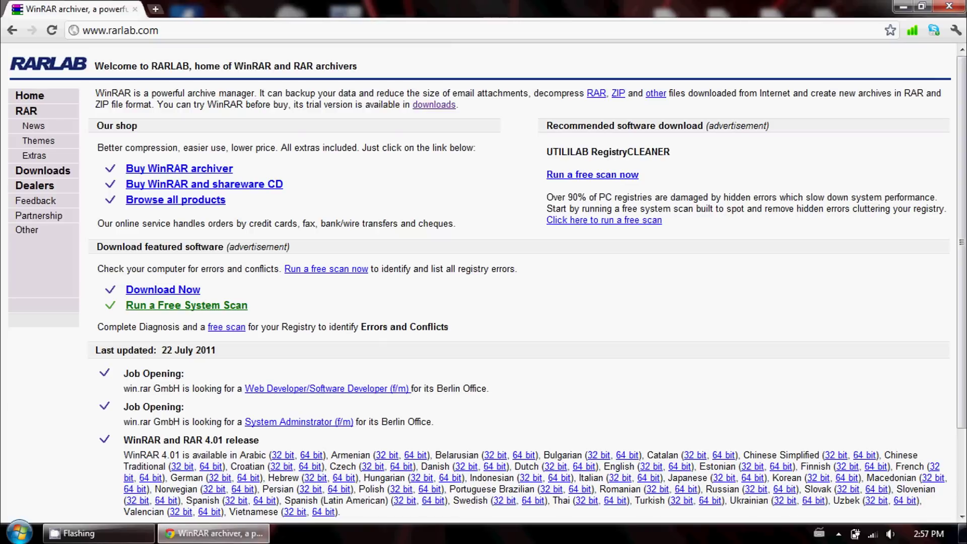
{"action": "left_click", "coordinate": [42, 171]}
{"action": "scroll", "coordinate": [128, 283], "scroll_direction": "down", "scroll_amount": 6}
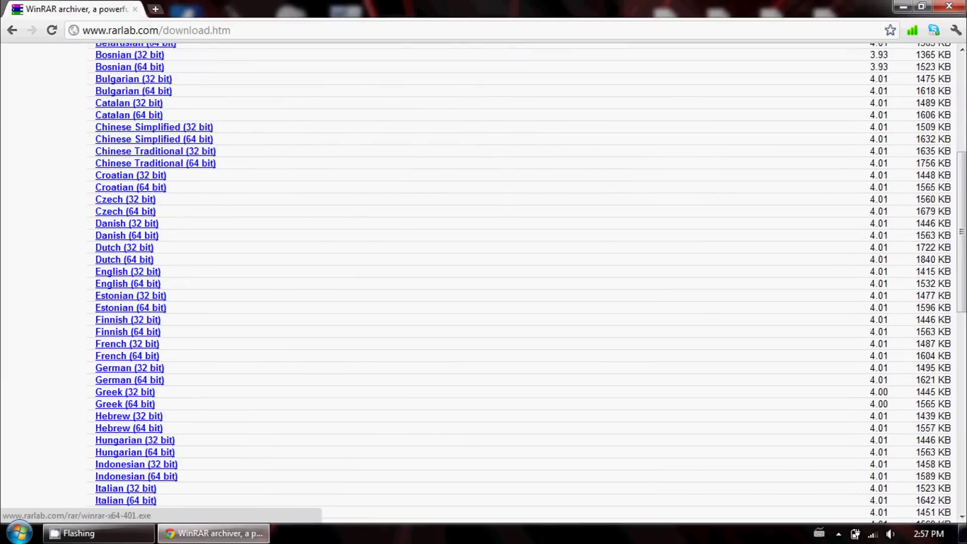
Step: Check in the Control Panel's System information whether the computer runs a 32-bit or 64-bit operating system
{"action": "key", "text": "super"}
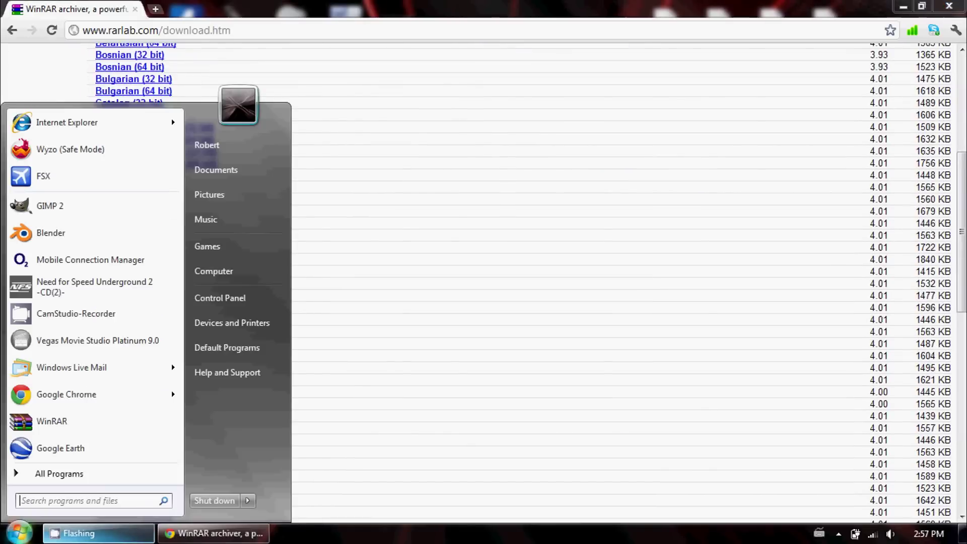
{"action": "key", "text": "Escape"}
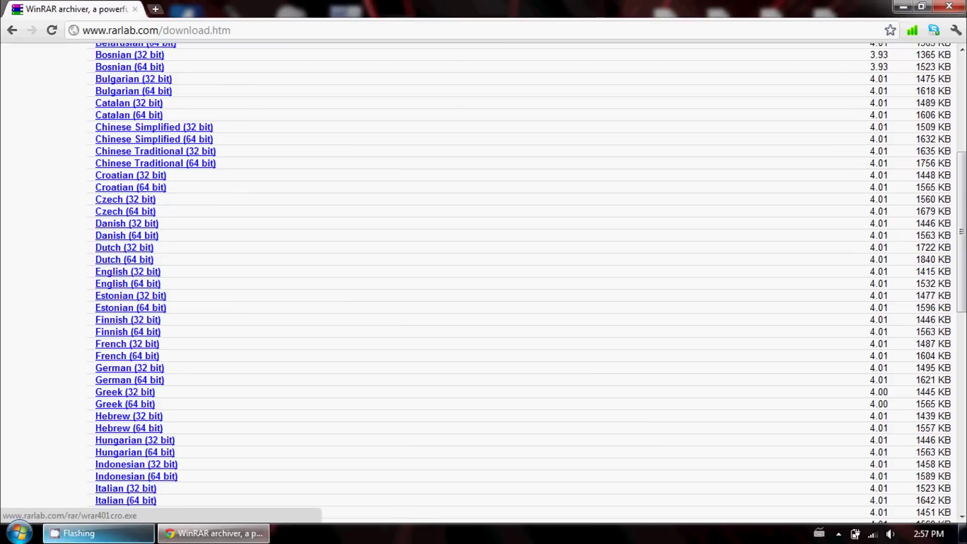
{"action": "key", "text": "super"}
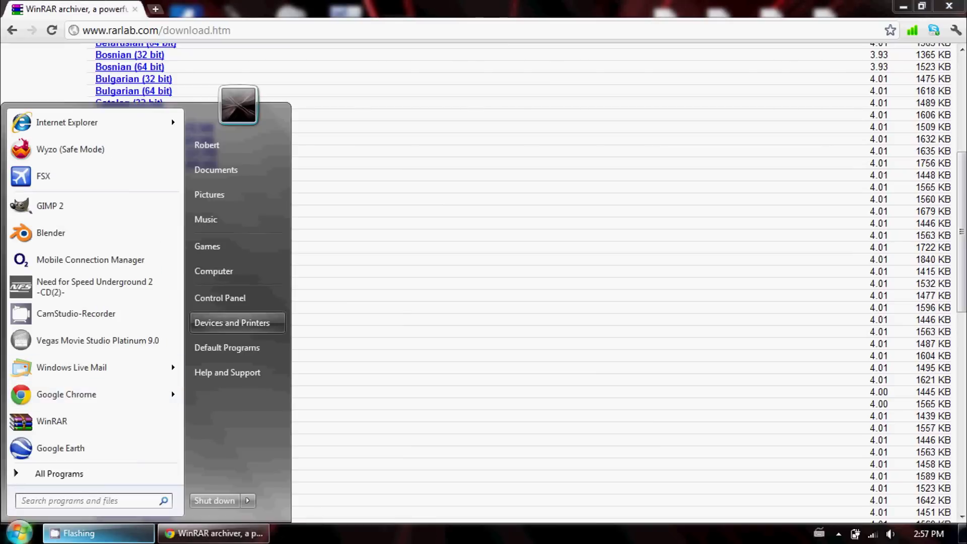
{"action": "left_click", "coordinate": [237, 298]}
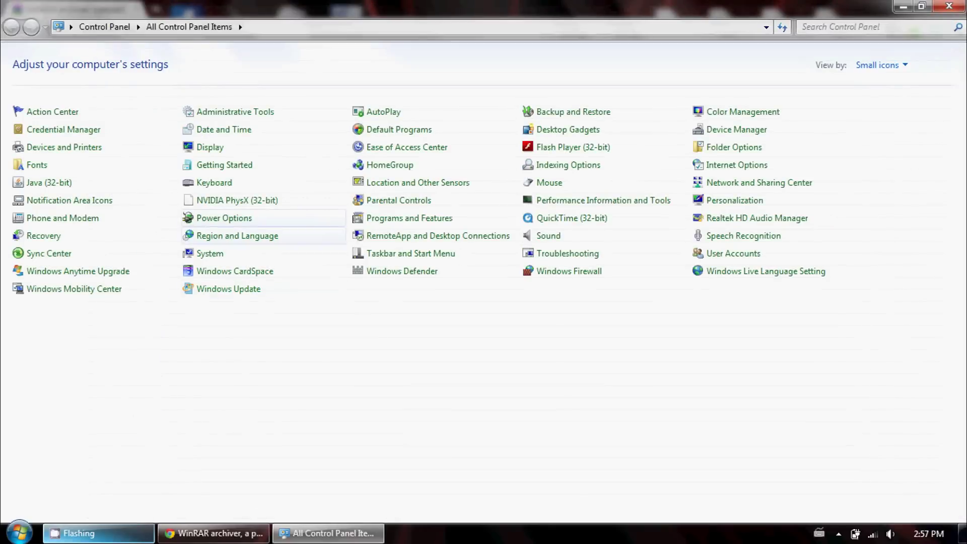
{"action": "left_click", "coordinate": [210, 254]}
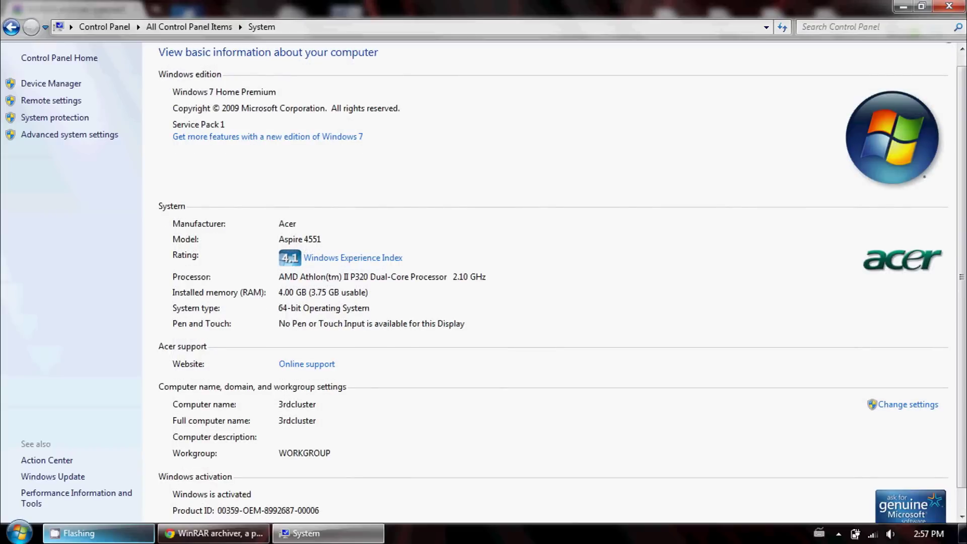
{"action": "left_click", "coordinate": [948, 5]}
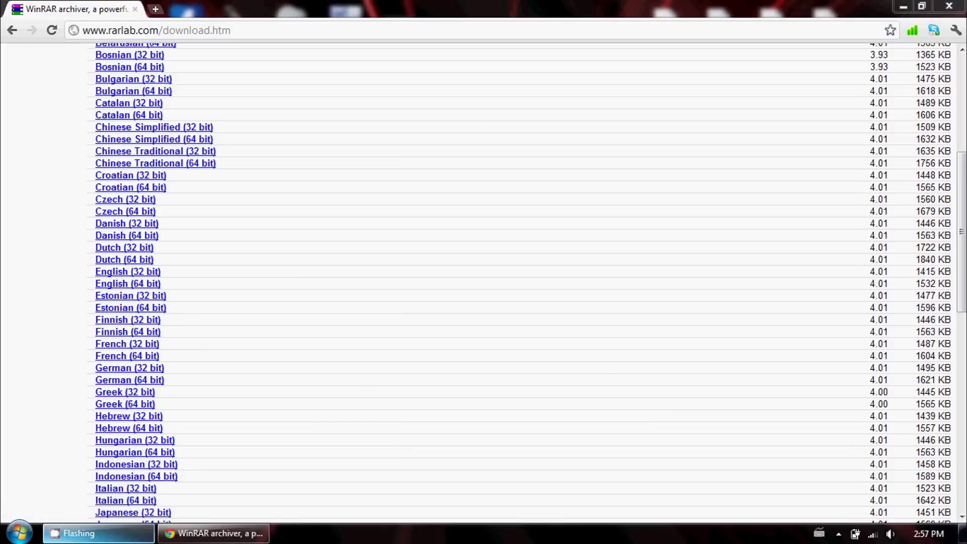
Step: Return to the Yahoo search results and replace the winrar search with vuze
{"action": "left_click", "coordinate": [12, 30]}
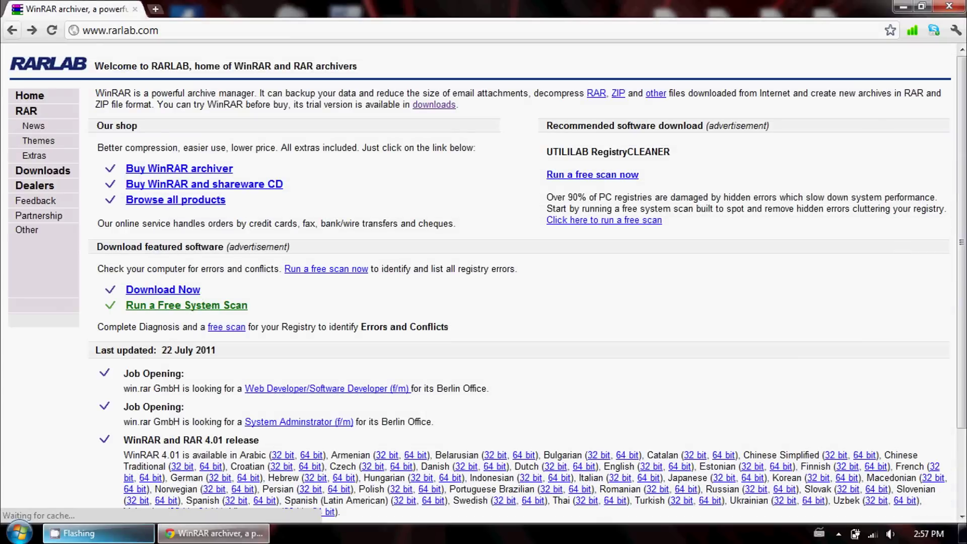
{"action": "key", "text": "alt+Left"}
{"action": "left_click_drag", "start_coordinate": [310, 103], "coordinate": [276, 103]}
{"action": "key", "text": "BackSpace"}
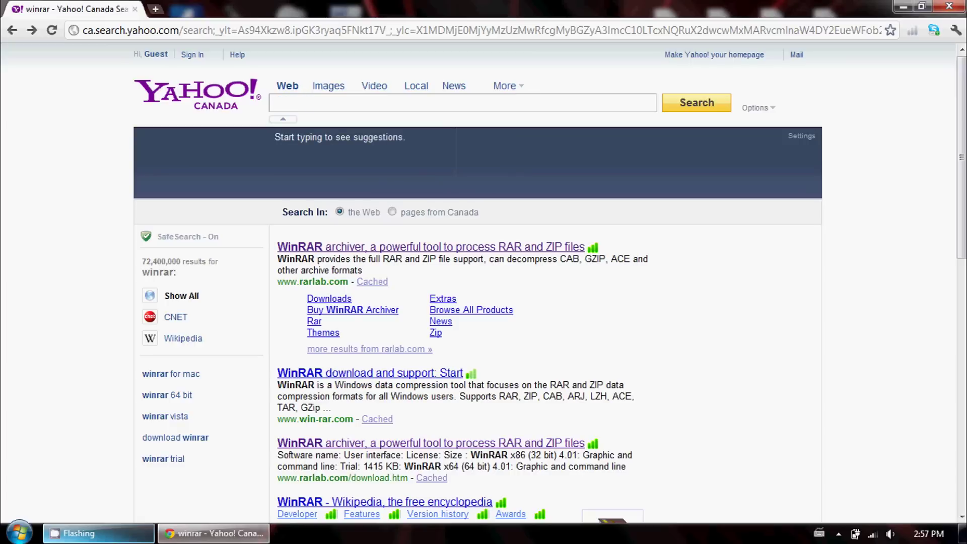
{"action": "type", "text": "vuze"}
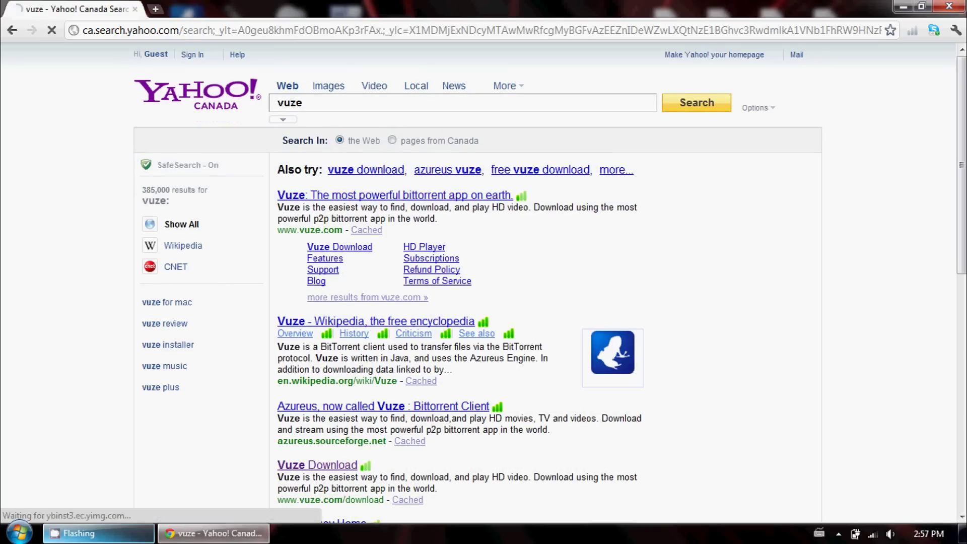
Step: Start the free Vuze download for Windows from vuze.com and discard Vuze_Installer.exe
{"action": "left_click", "coordinate": [394, 195]}
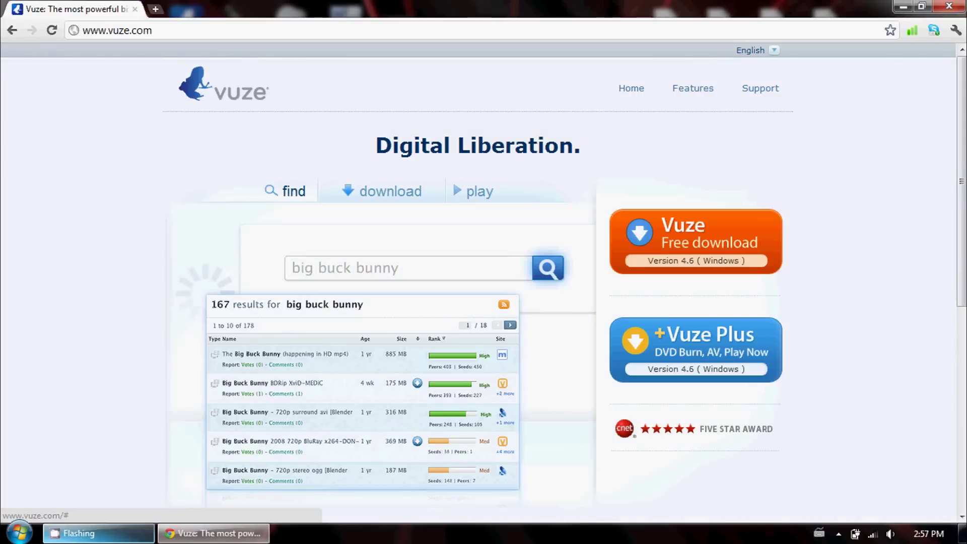
{"action": "left_click", "coordinate": [695, 242]}
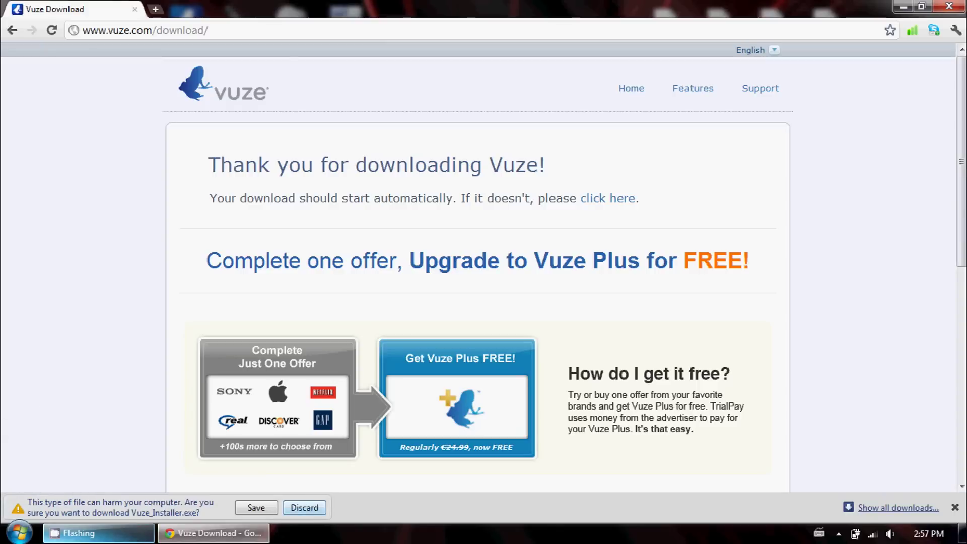
{"action": "left_click", "coordinate": [304, 507]}
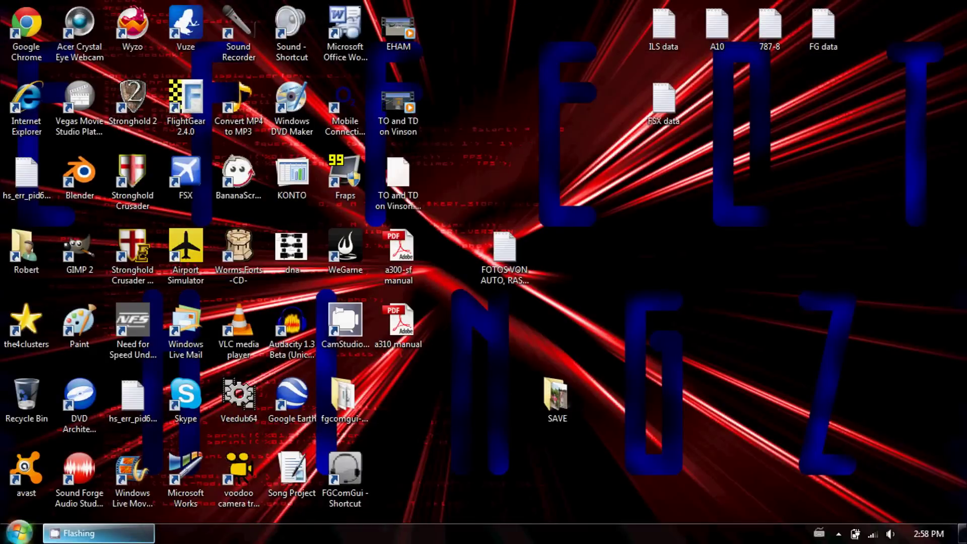
Step: View the Aircraft-2.4 file in the Downloads folder and close the folder
{"action": "mouse_move", "coordinate": [626, 8]}
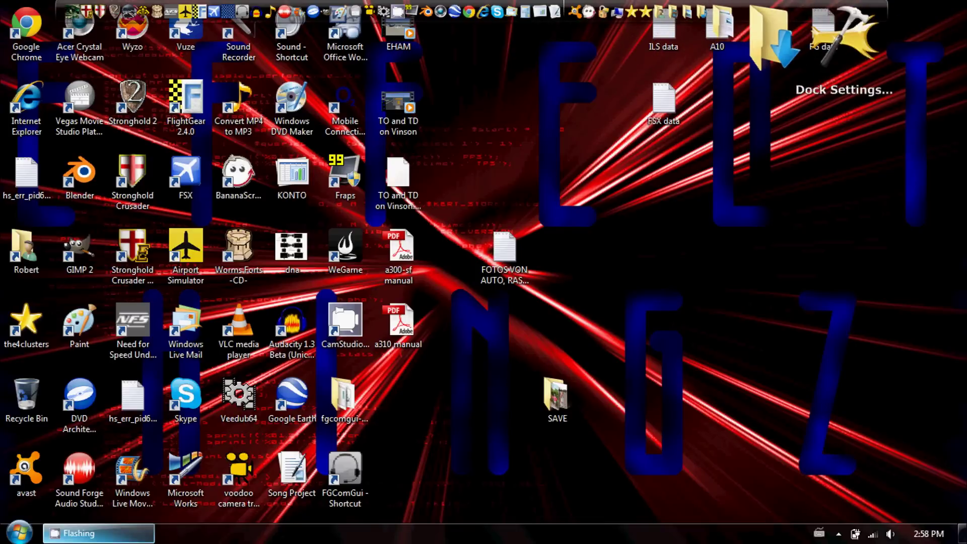
{"action": "left_click", "coordinate": [773, 30]}
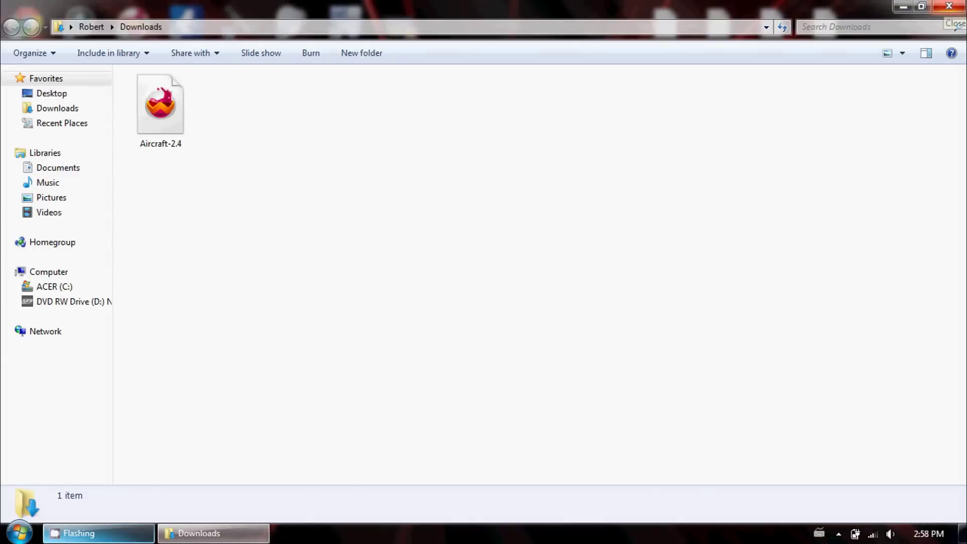
{"action": "left_click", "coordinate": [948, 6]}
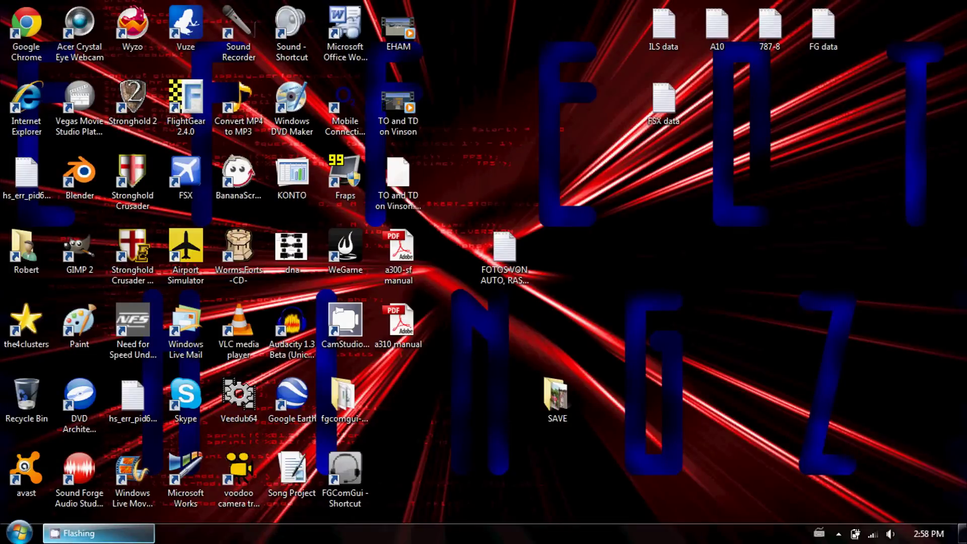
Step: Create a new folder on the desktop and delete it
{"action": "left_click", "coordinate": [186, 28]}
{"action": "right_click", "coordinate": [491, 118]}
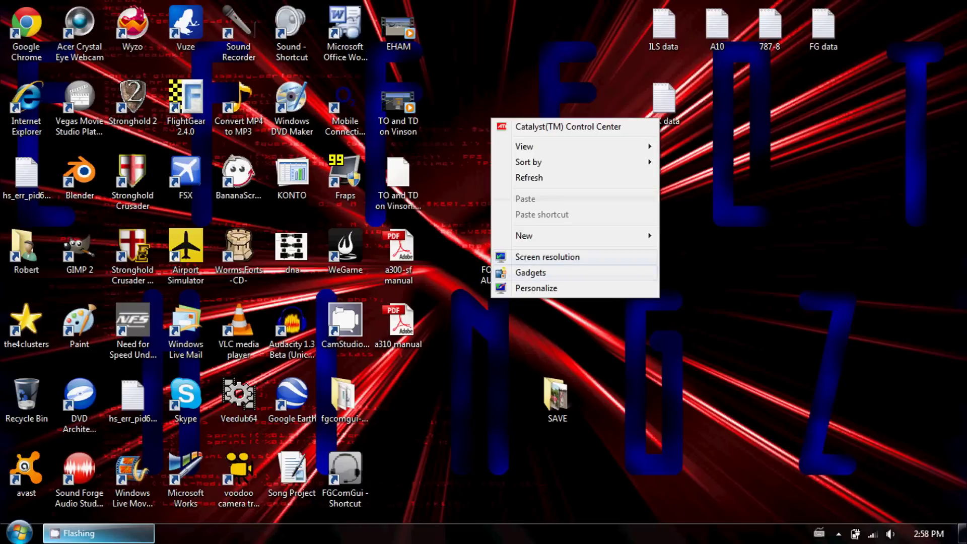
{"action": "mouse_move", "coordinate": [579, 235]}
{"action": "left_click", "coordinate": [691, 235]}
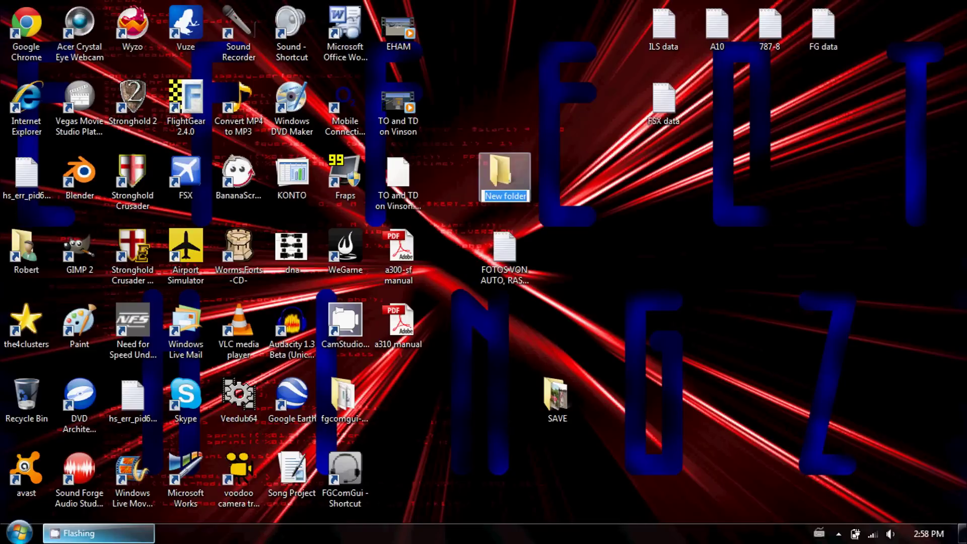
{"action": "key", "text": "Delete"}
{"action": "key", "text": "Return"}
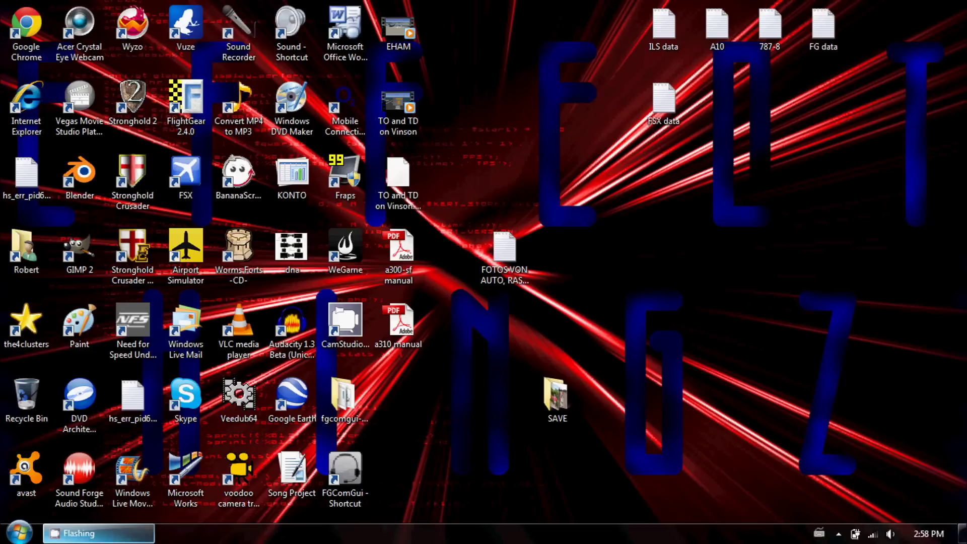
{"action": "key", "text": "super"}
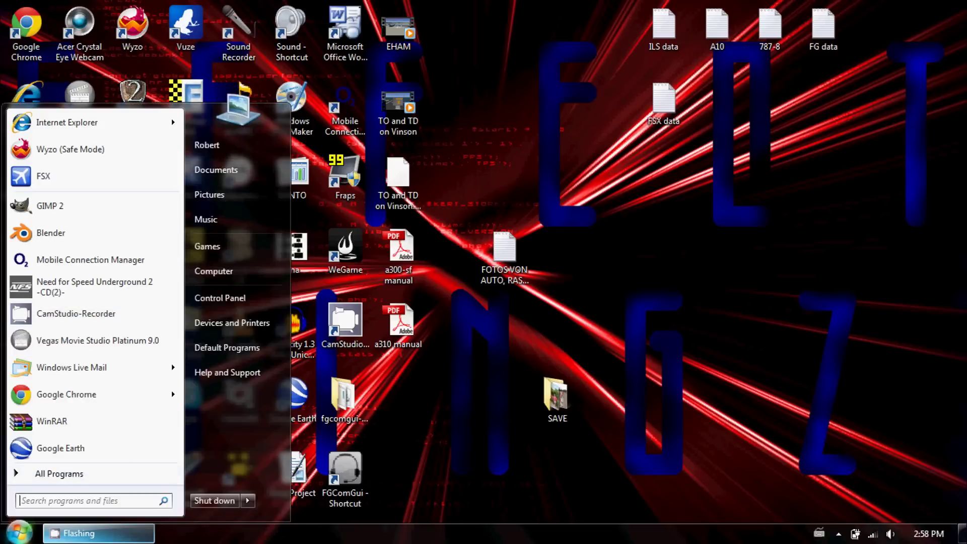
{"action": "key", "text": "Escape"}
Step: Switch to Google Chrome, search Yahoo for flightgear and open the official FlightGear home page
{"action": "mouse_move", "coordinate": [547, 10]}
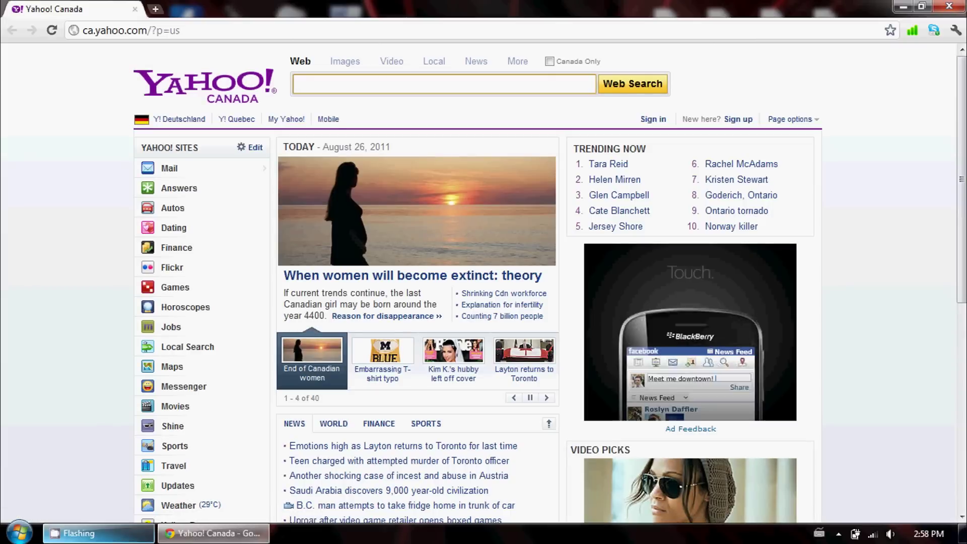
{"action": "type", "text": "flight"}
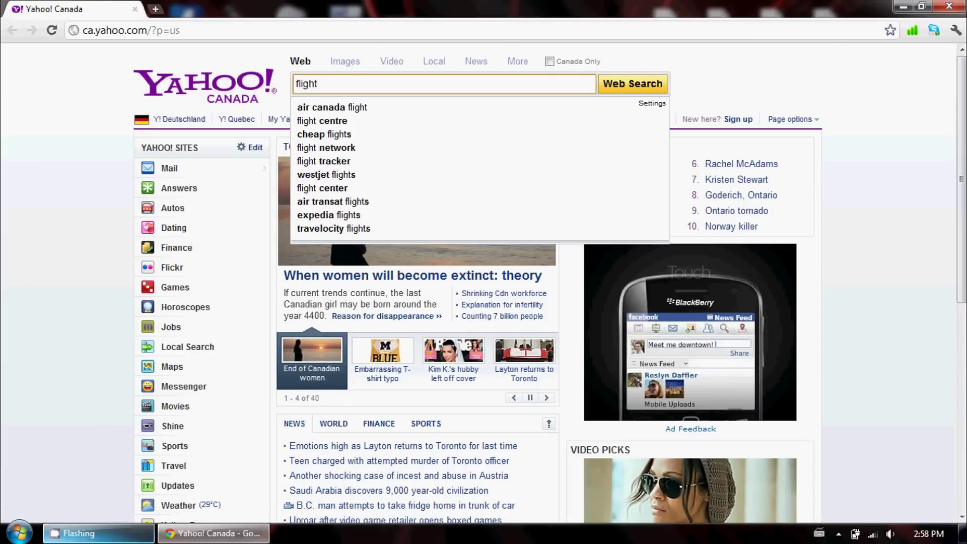
{"action": "type", "text": "gear"}
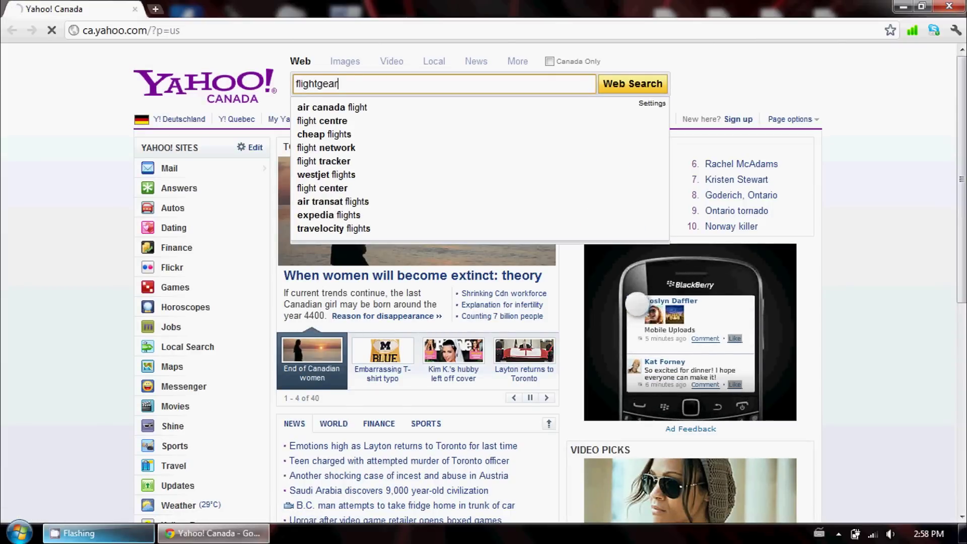
{"action": "key", "text": "Return"}
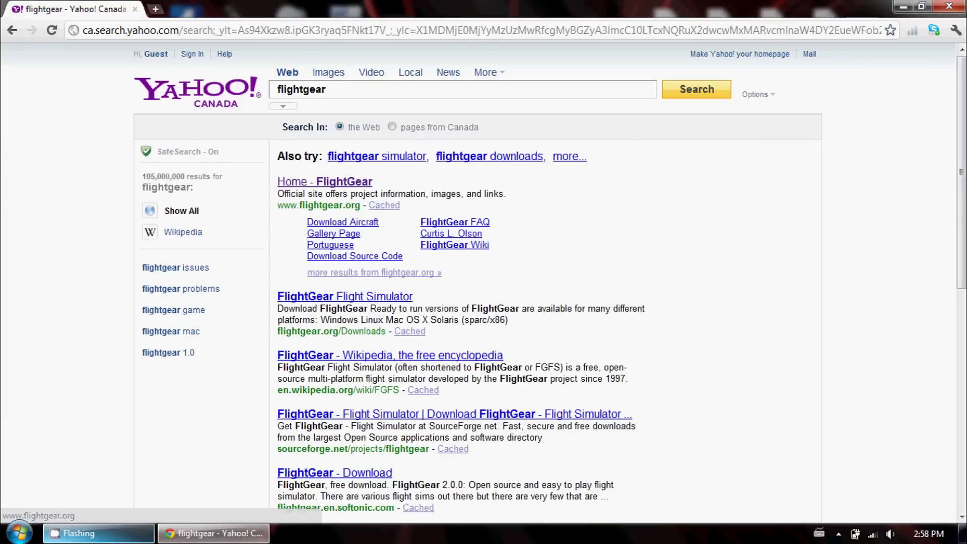
{"action": "double_click", "coordinate": [344, 181]}
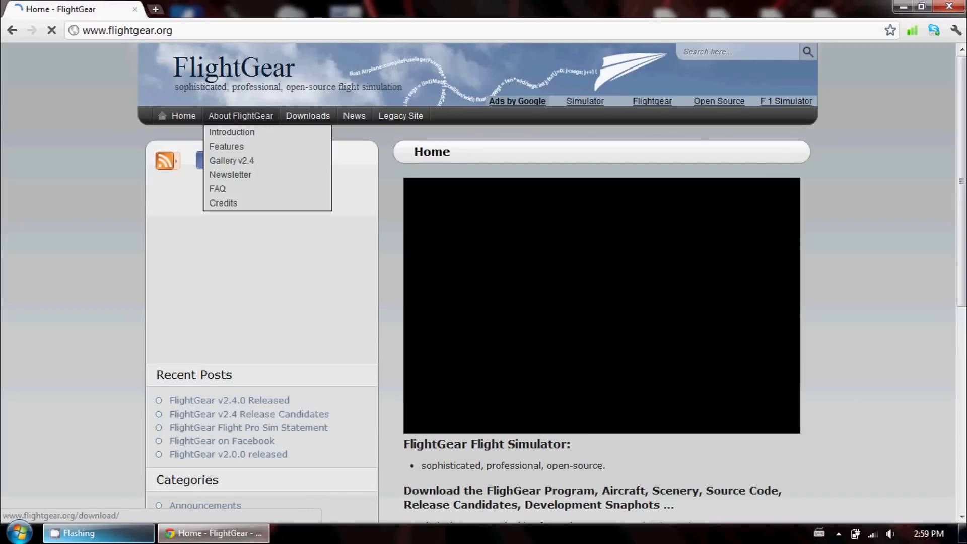
Step: Open FlightGear's Download Aircraft v2.4 page and download the BitTorrent file with all available aircraft from ibiblio torrents
{"action": "mouse_move", "coordinate": [308, 115]}
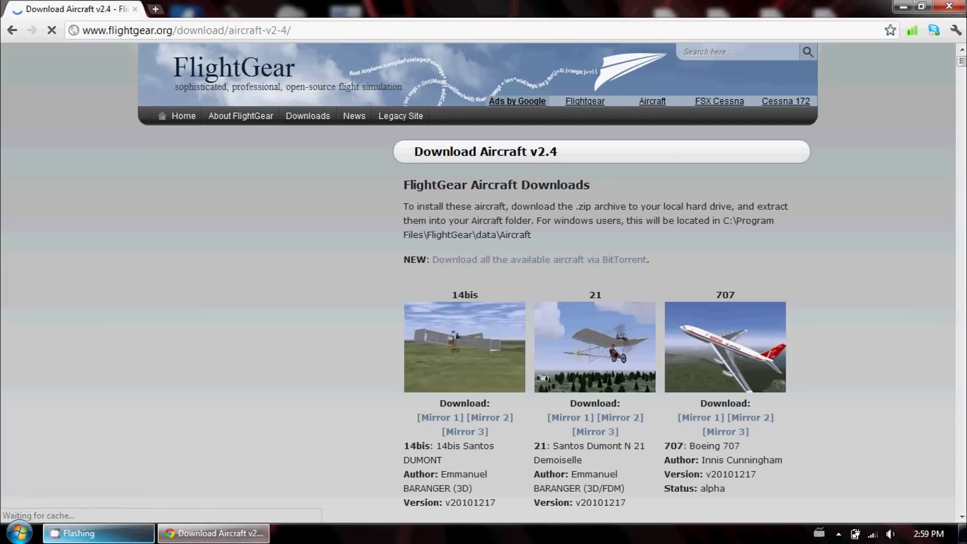
{"action": "scroll", "coordinate": [484, 282], "scroll_direction": "down", "scroll_amount": 1}
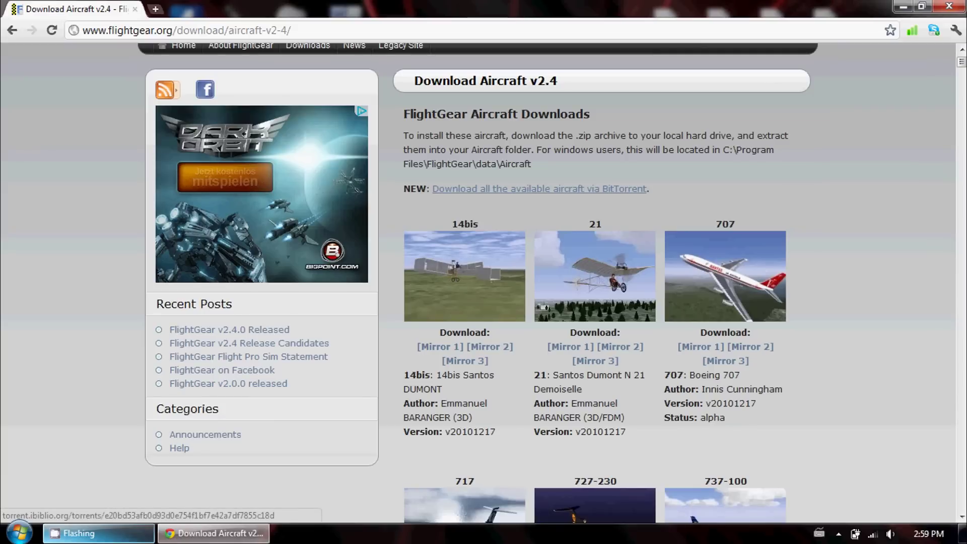
{"action": "left_click", "coordinate": [539, 188]}
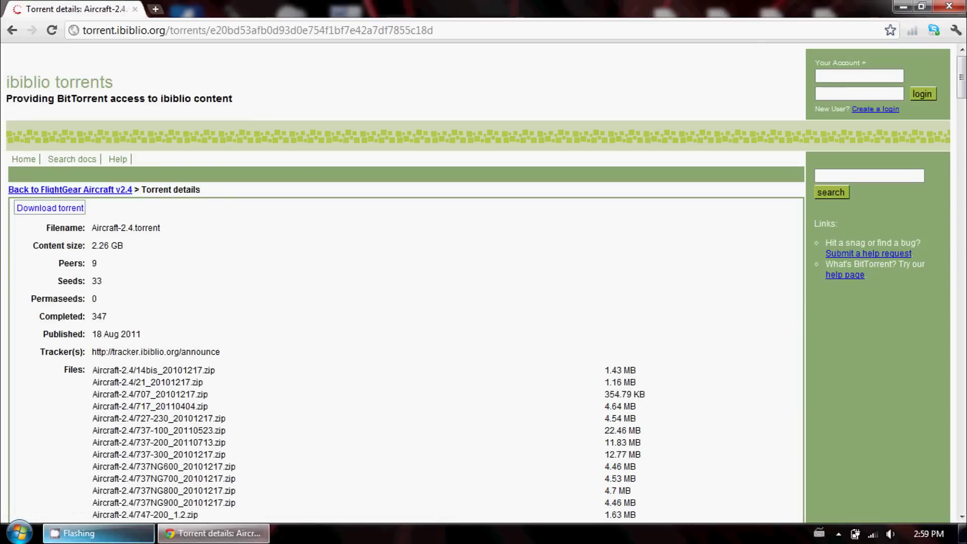
{"action": "scroll", "coordinate": [50, 137], "scroll_direction": "down", "scroll_amount": 1}
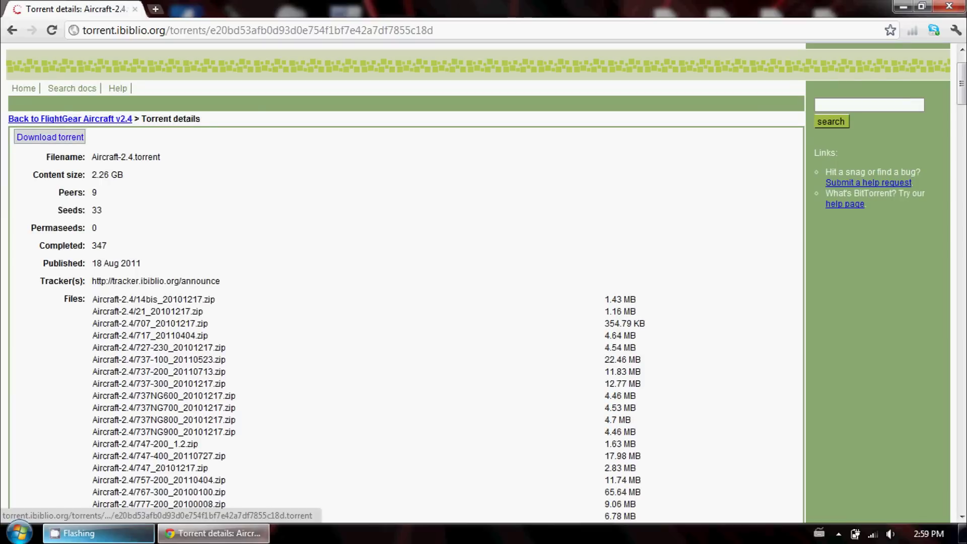
{"action": "left_click", "coordinate": [51, 137]}
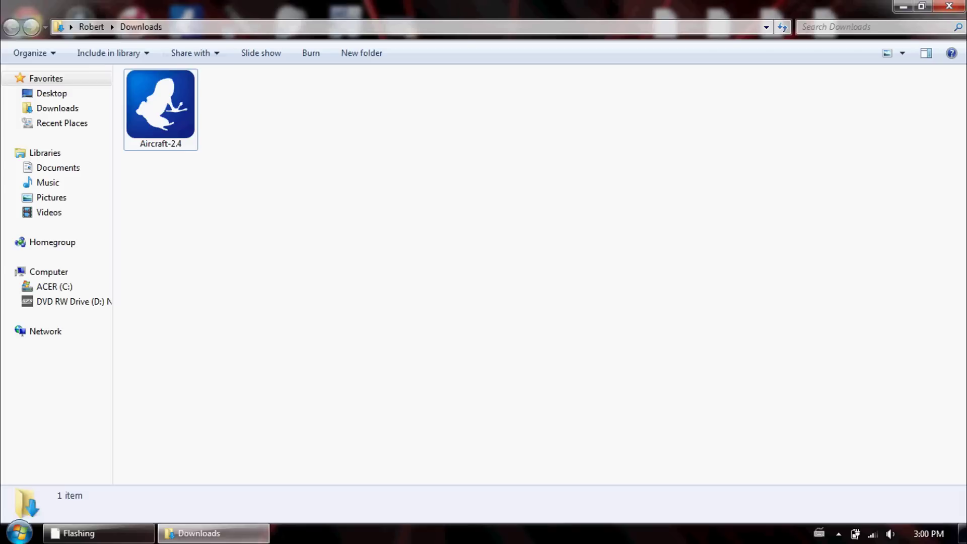
Step: Open the Aircraft-2.4 torrent from the Downloads folder, bring up Vuze to check its entry, and return to the folder
{"action": "left_click", "coordinate": [160, 109]}
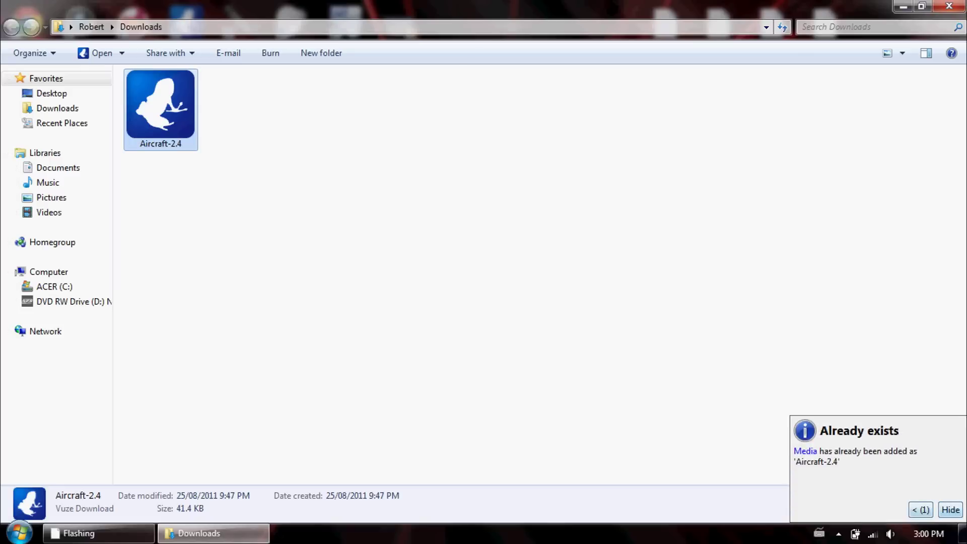
{"action": "left_click", "coordinate": [838, 534]}
{"action": "left_click", "coordinate": [838, 464]}
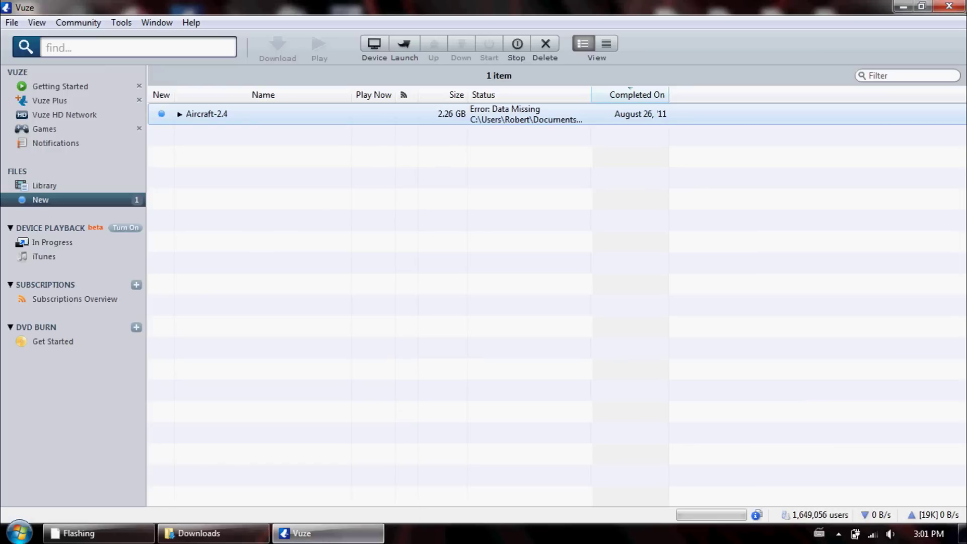
{"action": "left_click", "coordinate": [328, 532]}
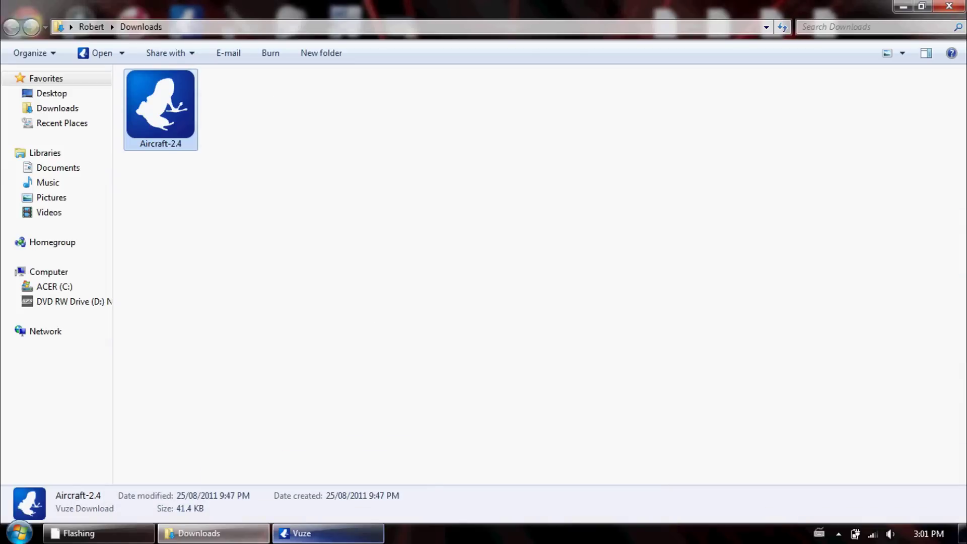
Step: Open the Aircraft-2.4 torrent in the Downloads folder with Azureus as the chosen program
{"action": "right_click", "coordinate": [160, 135]}
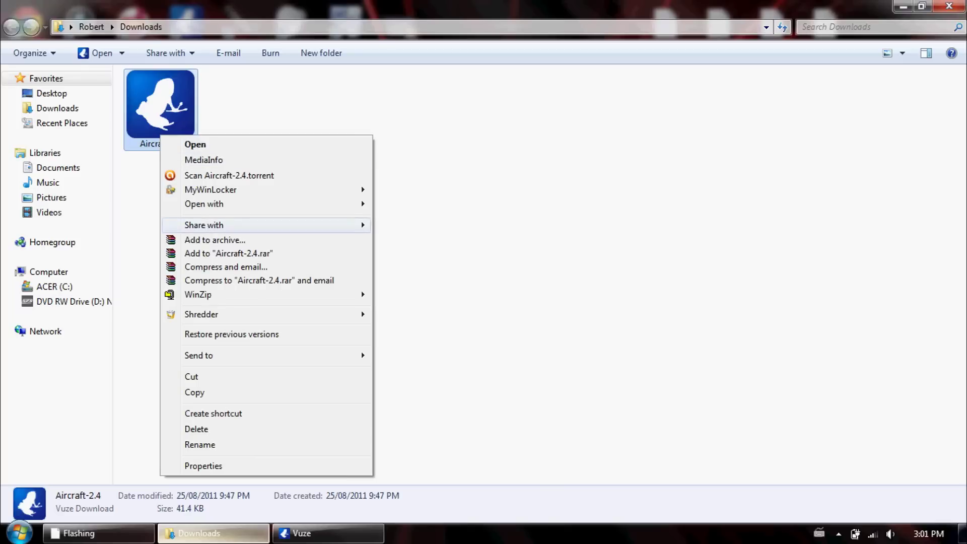
{"action": "mouse_move", "coordinate": [216, 203]}
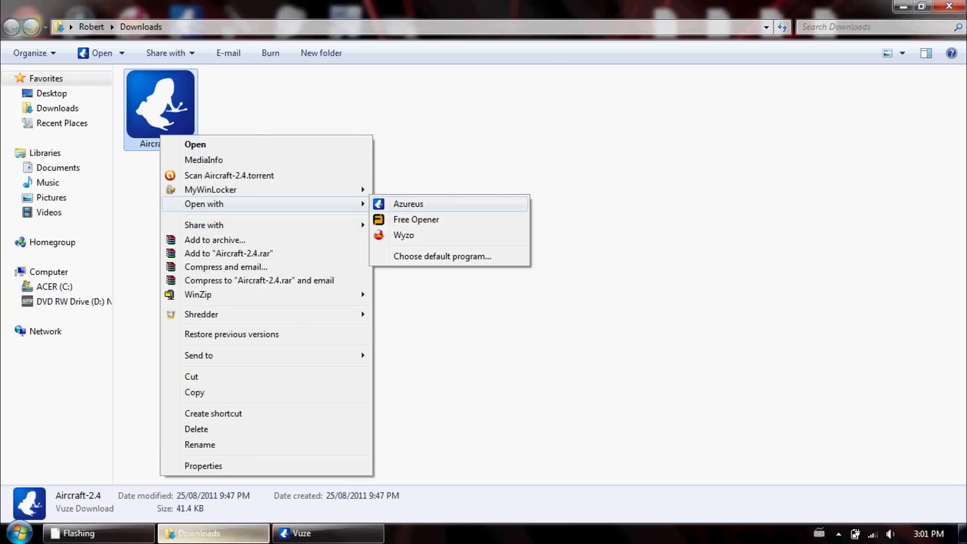
{"action": "left_click", "coordinate": [408, 203]}
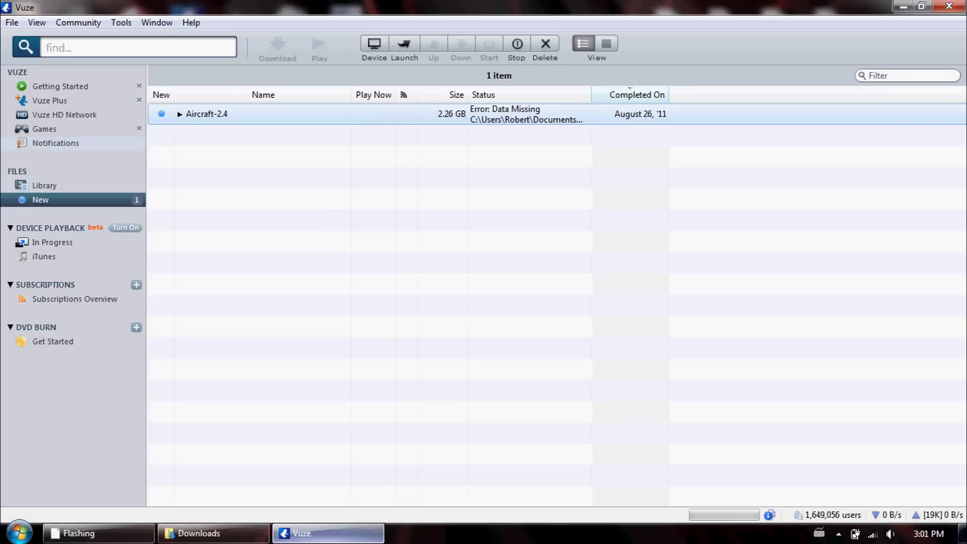
Step: View the Aircraft-2.4 entry among the new files in Vuze, and close Vuze and the Downloads folder
{"action": "left_click", "coordinate": [60, 86]}
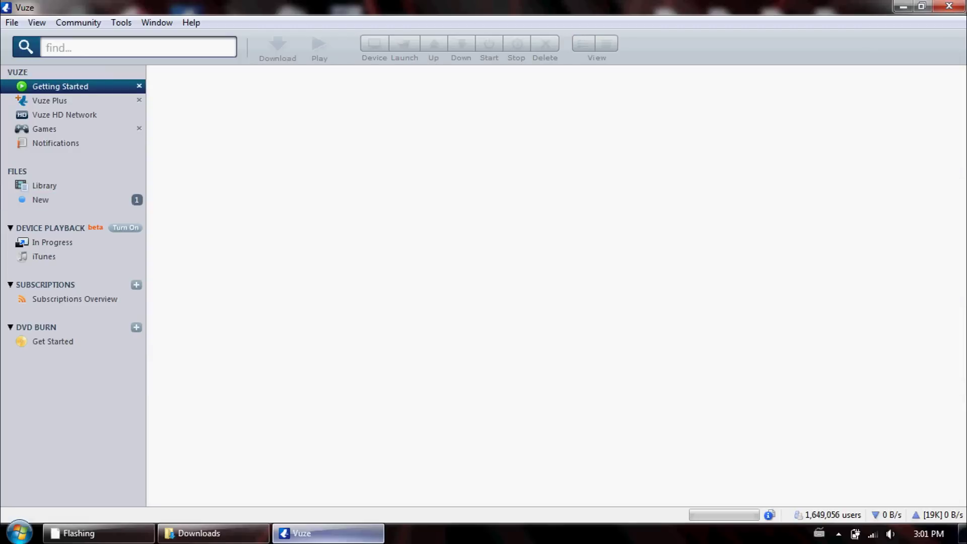
{"action": "left_click", "coordinate": [40, 200]}
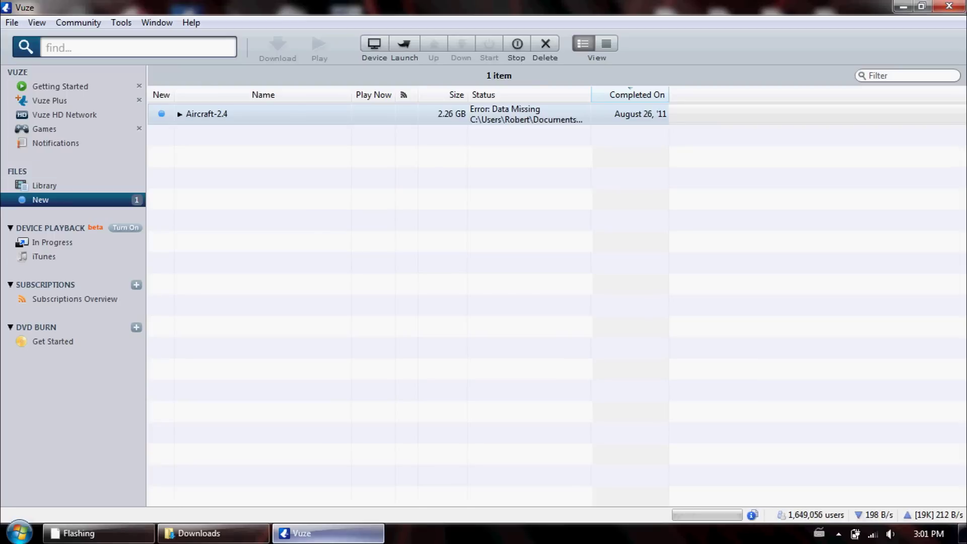
{"action": "left_click", "coordinate": [206, 114]}
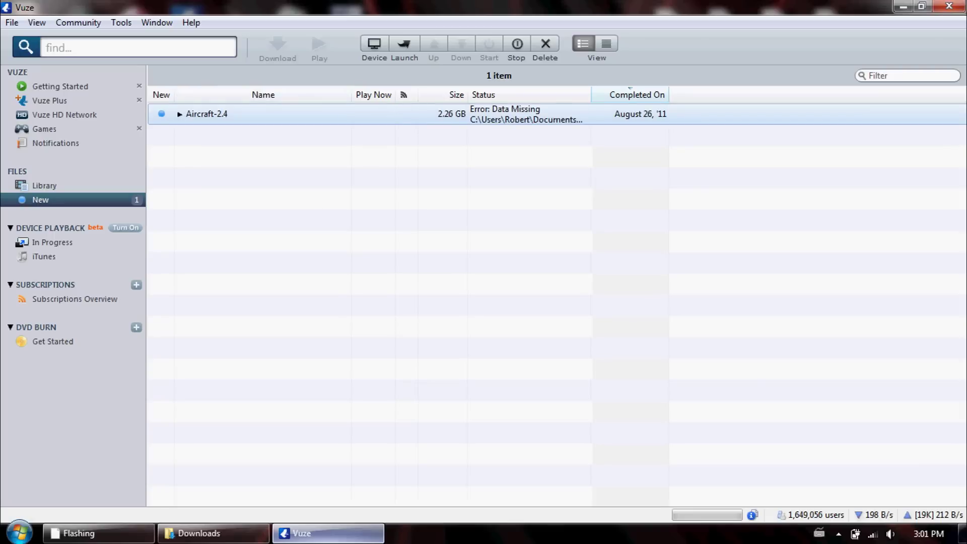
{"action": "left_click", "coordinate": [949, 6]}
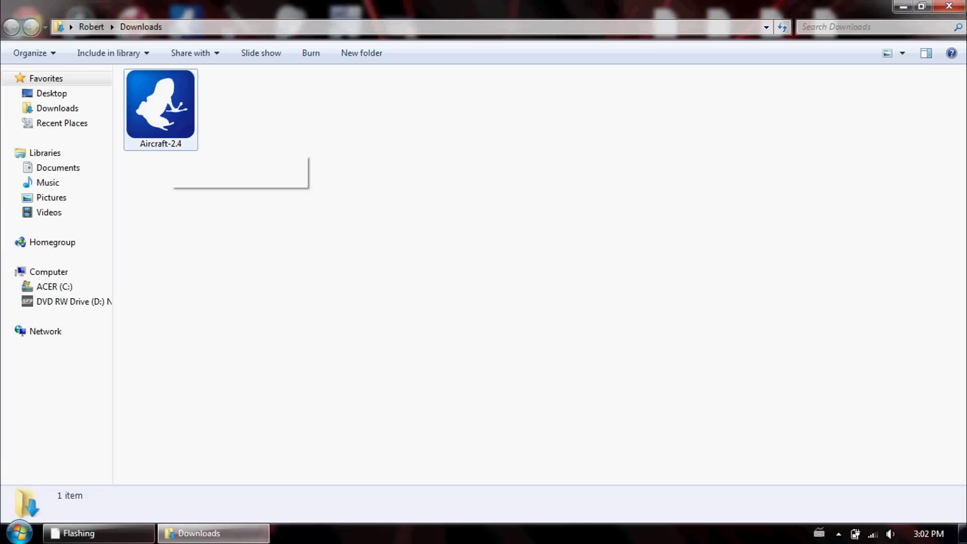
{"action": "left_click", "coordinate": [949, 6]}
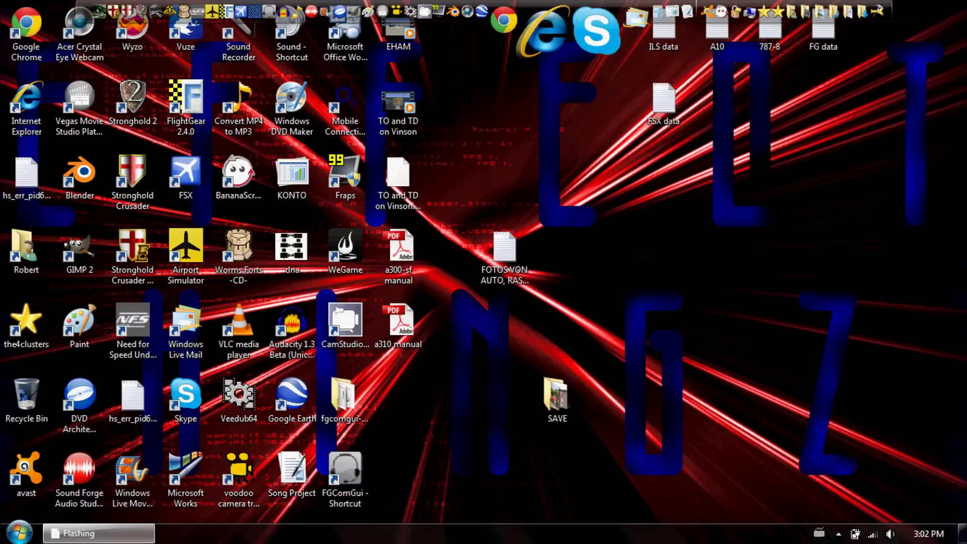
Step: View the contents of the Vuze Downloads folder in the Documents library and close the window
{"action": "key", "text": "super"}
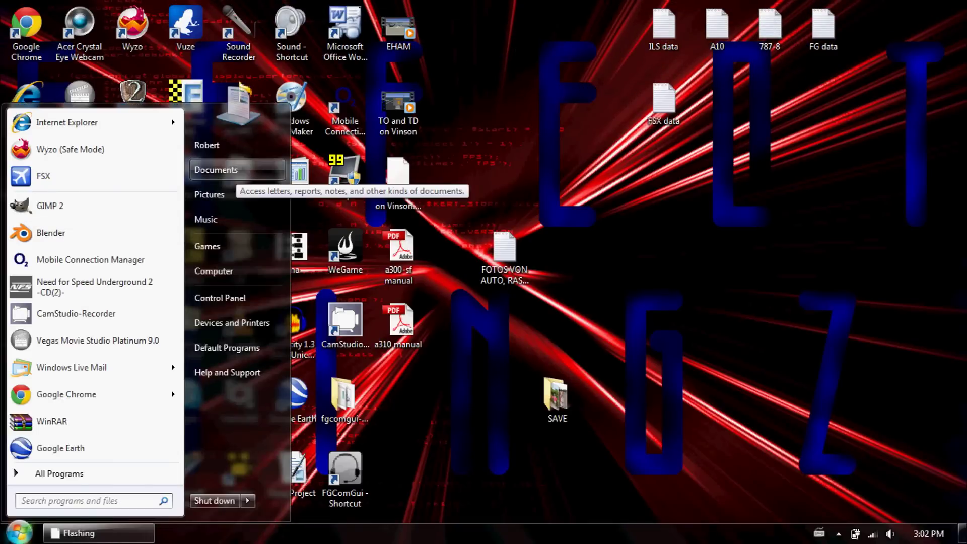
{"action": "left_click", "coordinate": [234, 170]}
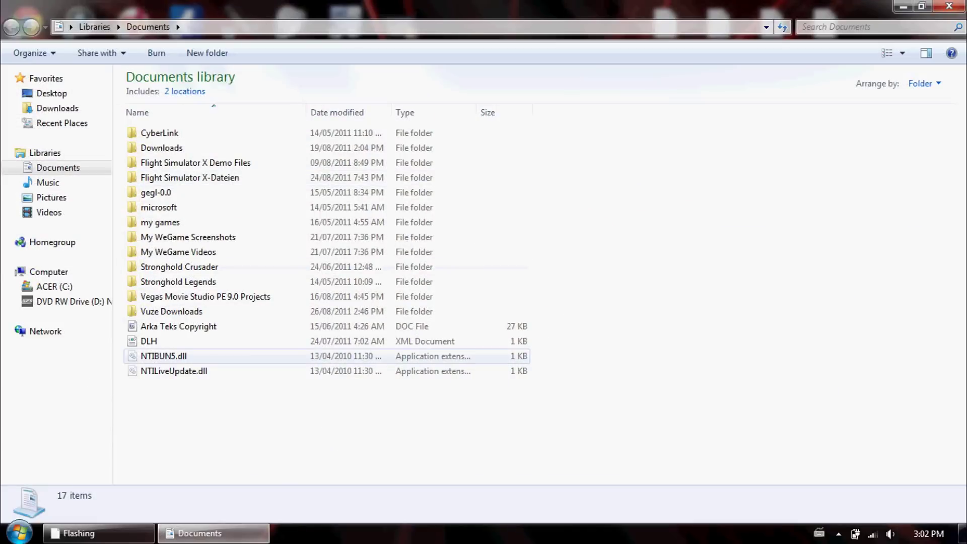
{"action": "left_click", "coordinate": [171, 311]}
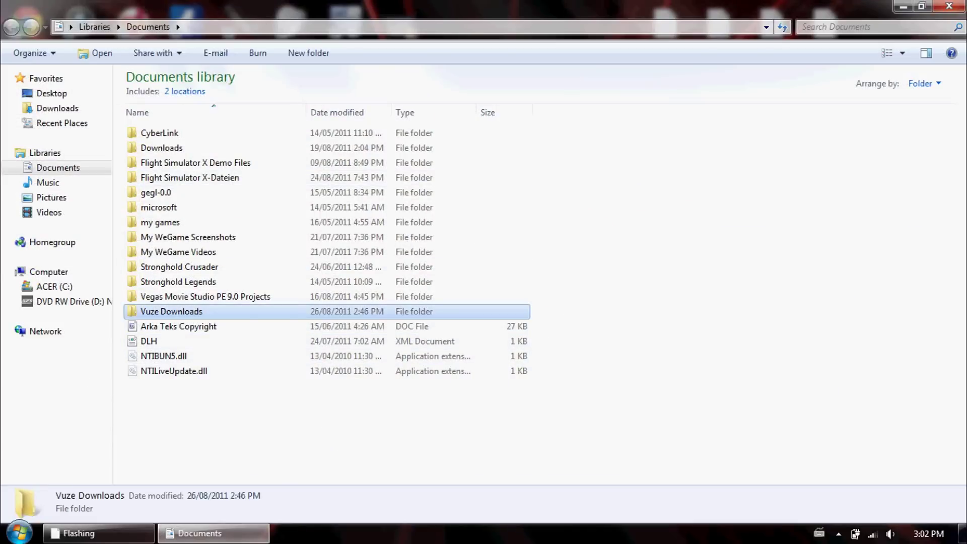
{"action": "double_click", "coordinate": [171, 311]}
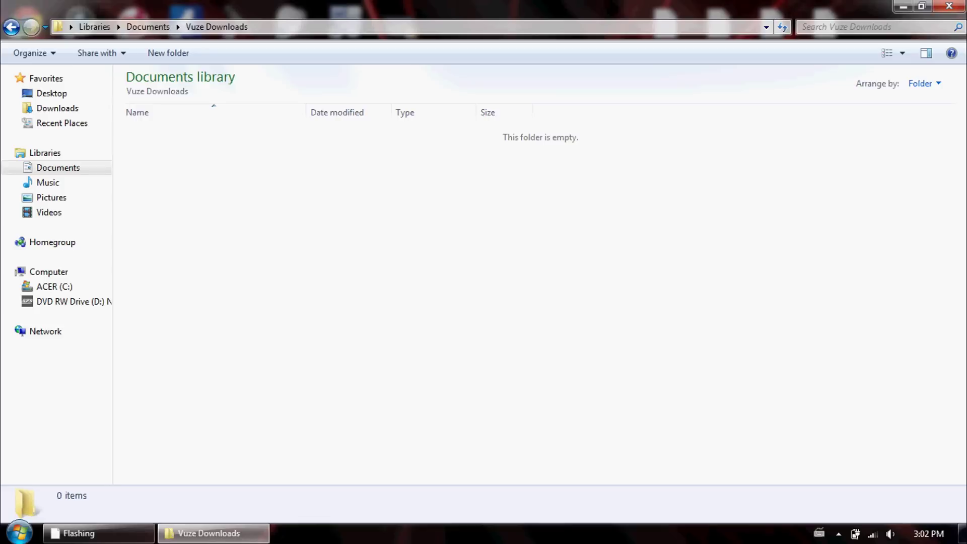
{"action": "left_click_drag", "start_coordinate": [174, 131], "coordinate": [113, 485]}
{"action": "left_click_drag", "start_coordinate": [385, 154], "coordinate": [252, 116]}
{"action": "left_click", "coordinate": [948, 6]}
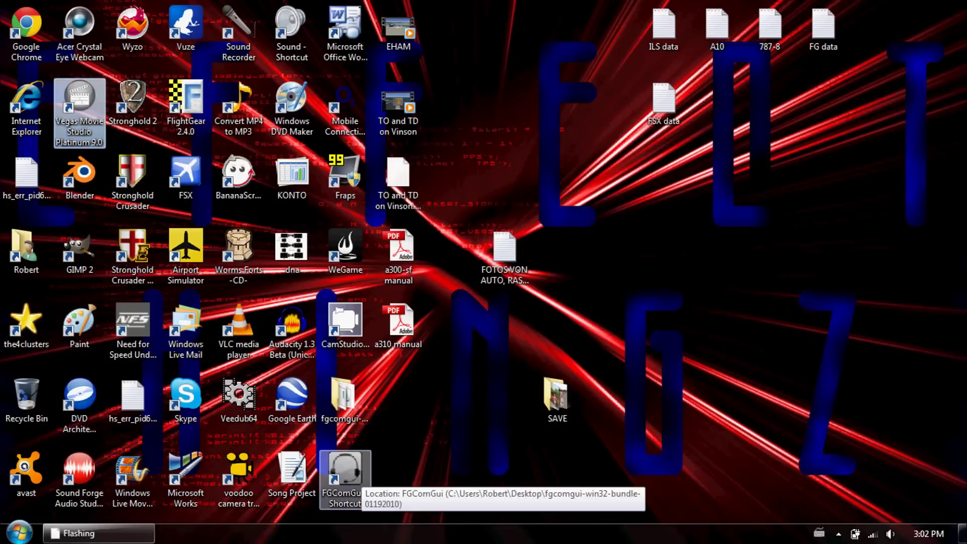
Step: Locate the Vuze Downloads folder in the Documents library again and close the library
{"action": "key", "text": "ctrl+a"}
{"action": "key", "text": "super"}
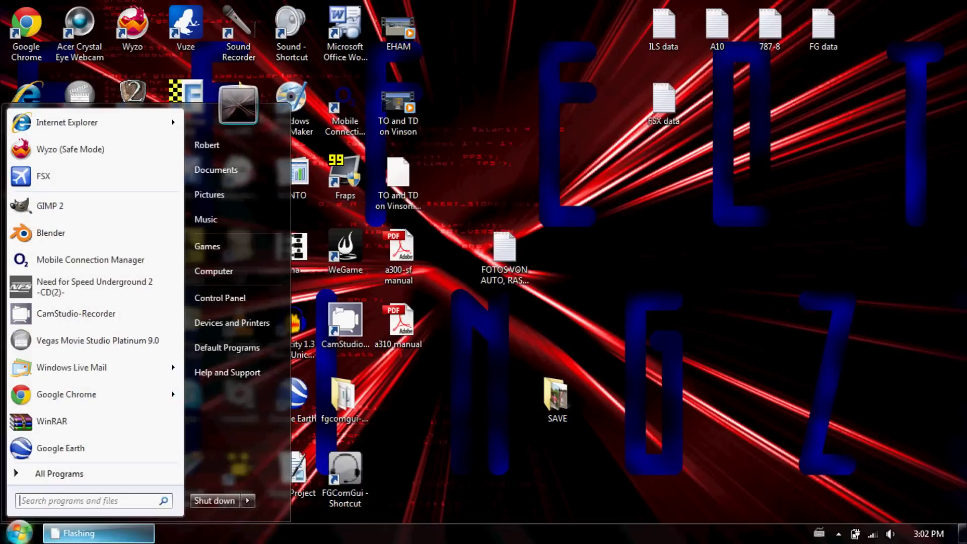
{"action": "left_click", "coordinate": [215, 169]}
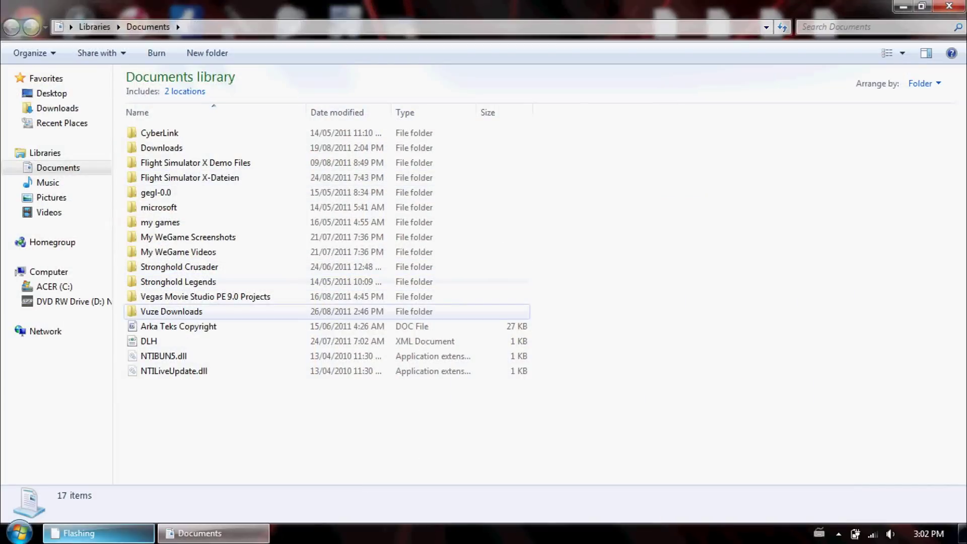
{"action": "right_click", "coordinate": [212, 315]}
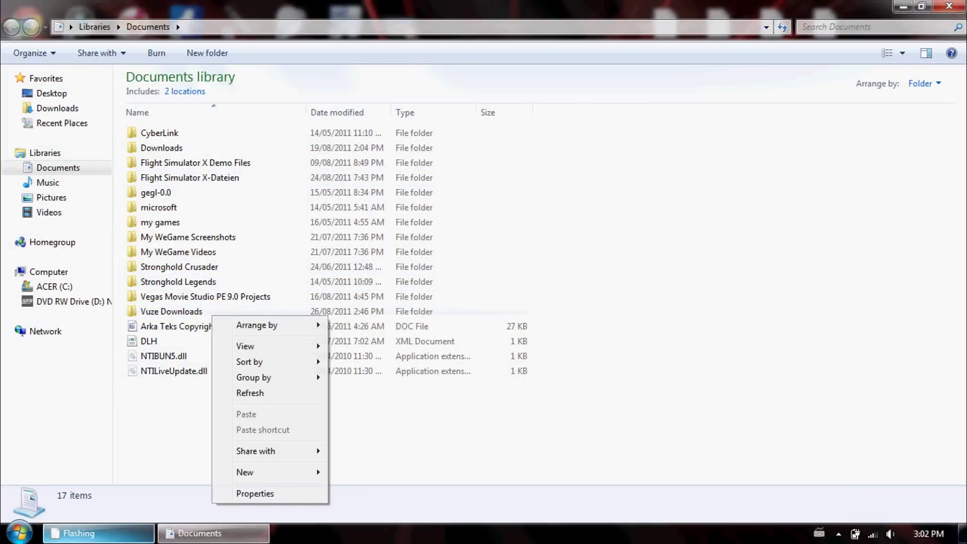
{"action": "key", "text": "Escape"}
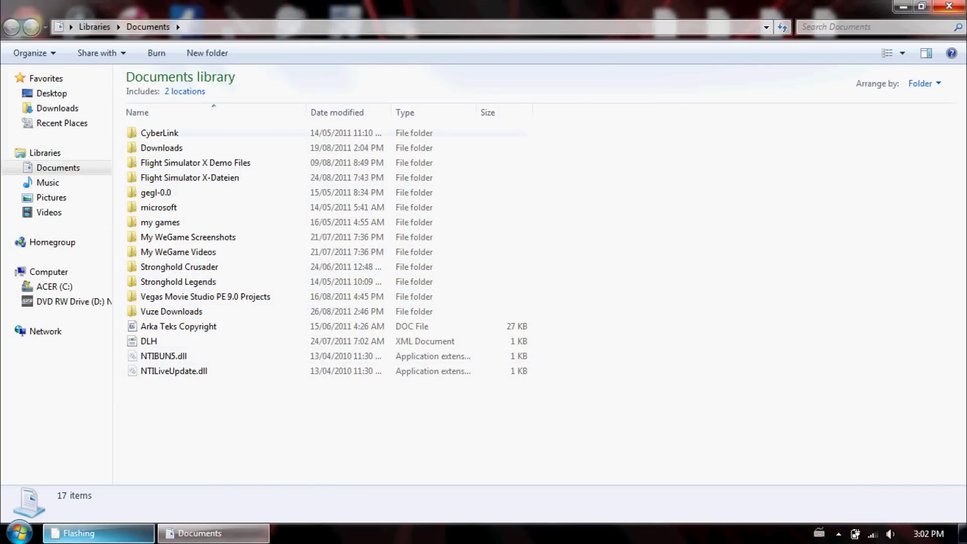
{"action": "left_click", "coordinate": [949, 6]}
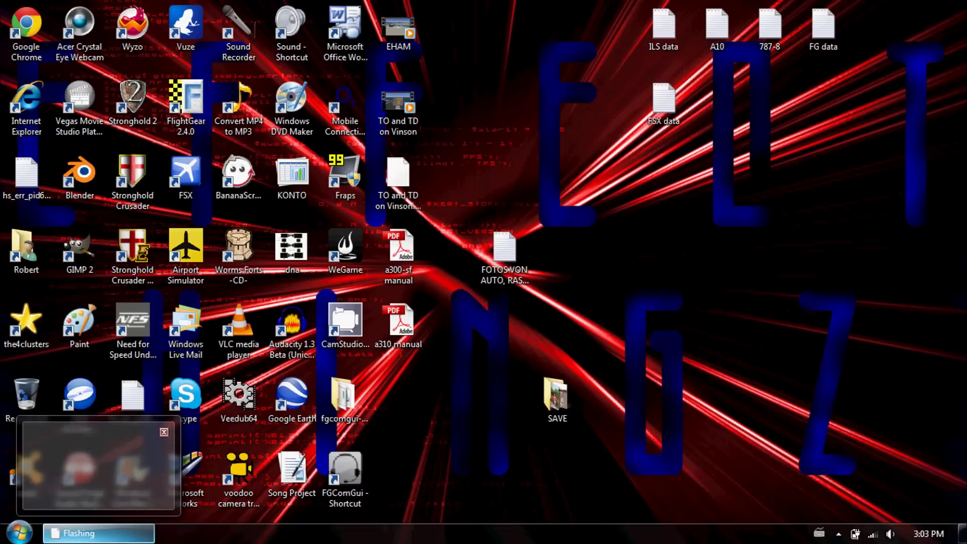
Step: Open the Aircraft folder inside C:\Program Files (x86)\FlightGear 2.4.0\data
{"action": "left_click", "coordinate": [19, 532]}
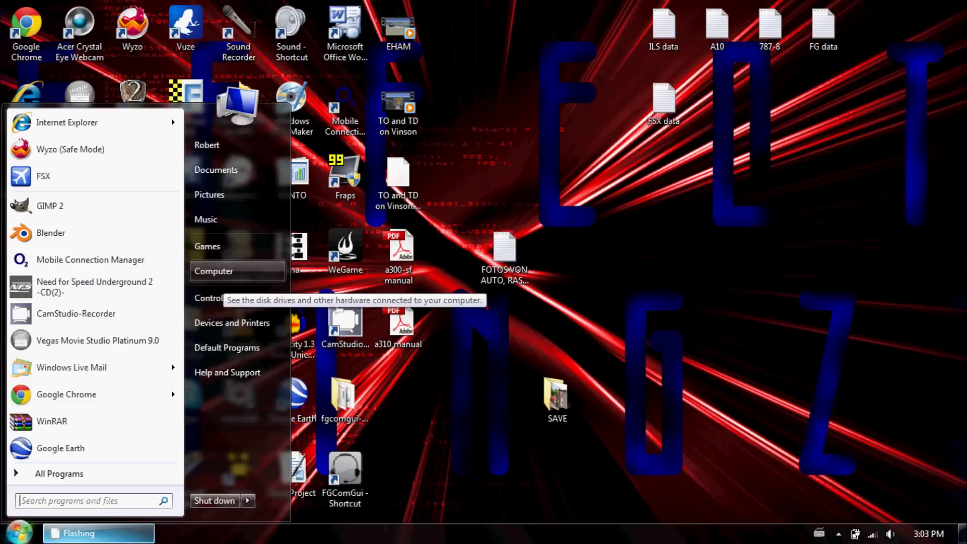
{"action": "left_click", "coordinate": [236, 271]}
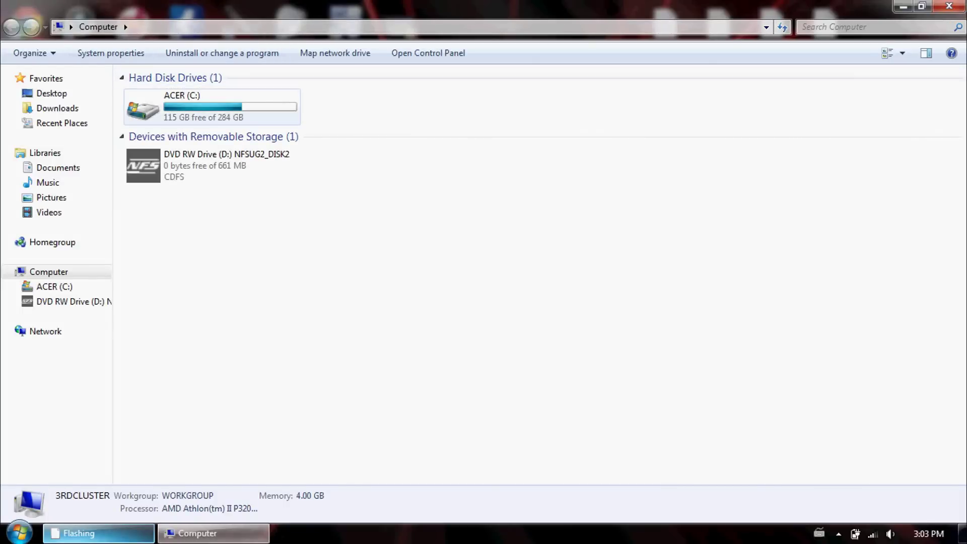
{"action": "double_click", "coordinate": [181, 107]}
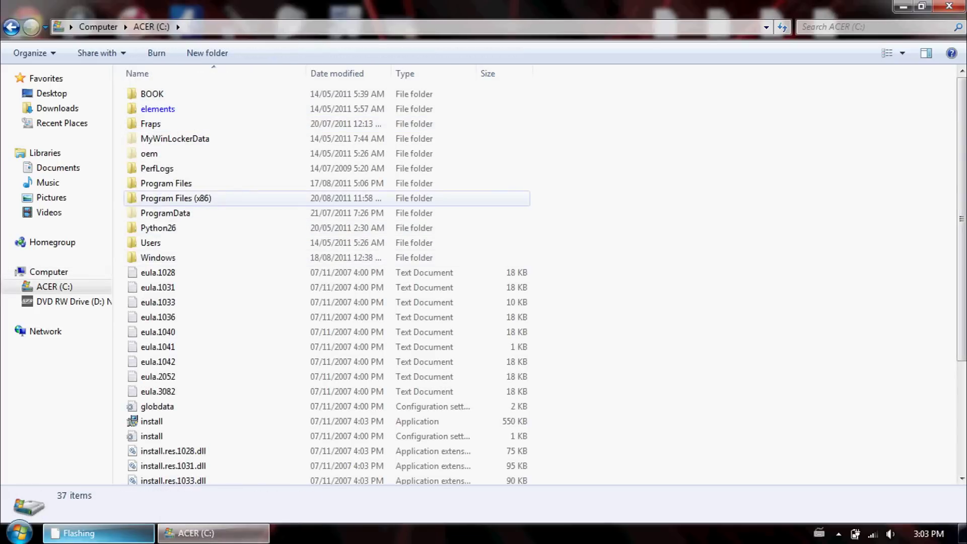
{"action": "double_click", "coordinate": [176, 198]}
{"action": "scroll", "coordinate": [176, 241], "scroll_direction": "down", "scroll_amount": 6}
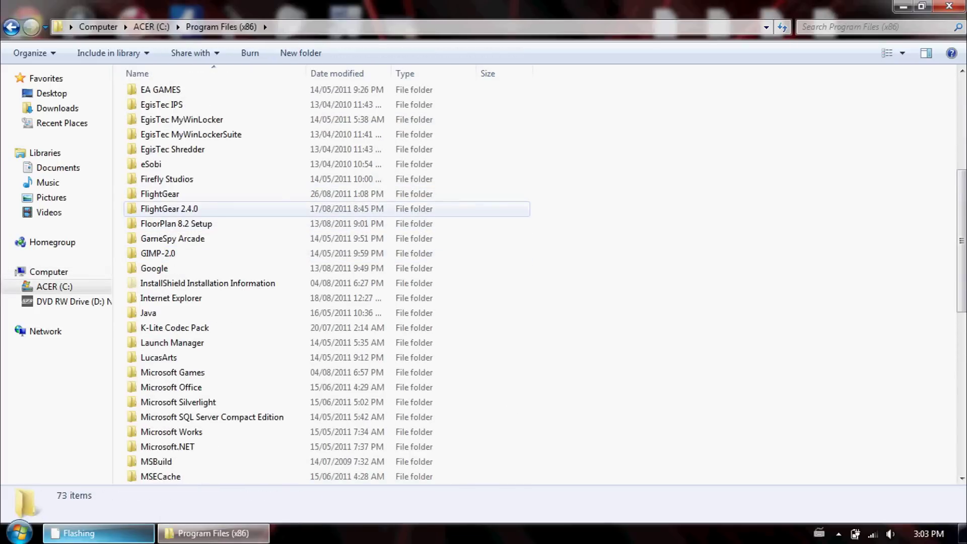
{"action": "double_click", "coordinate": [170, 209]}
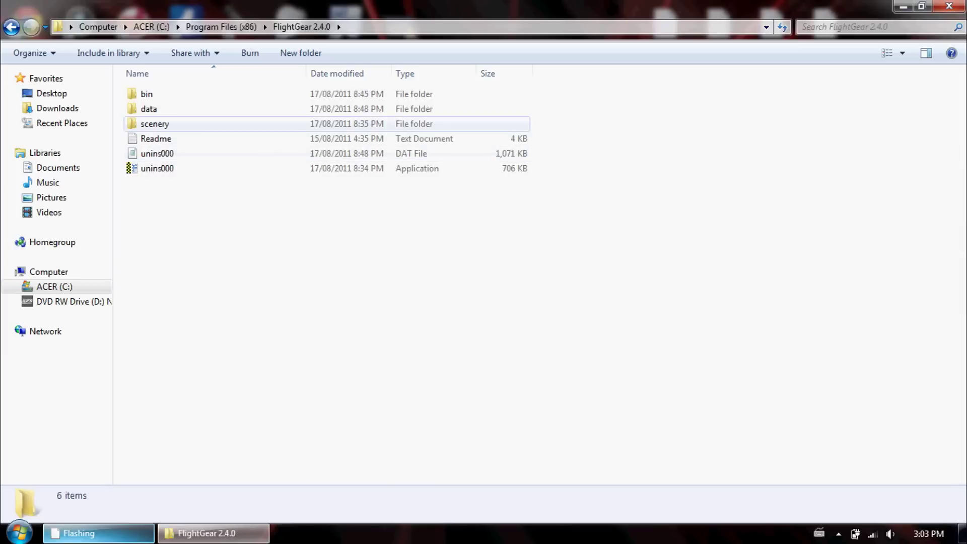
{"action": "double_click", "coordinate": [146, 92]}
{"action": "key", "text": "BackSpace"}
{"action": "double_click", "coordinate": [151, 109]}
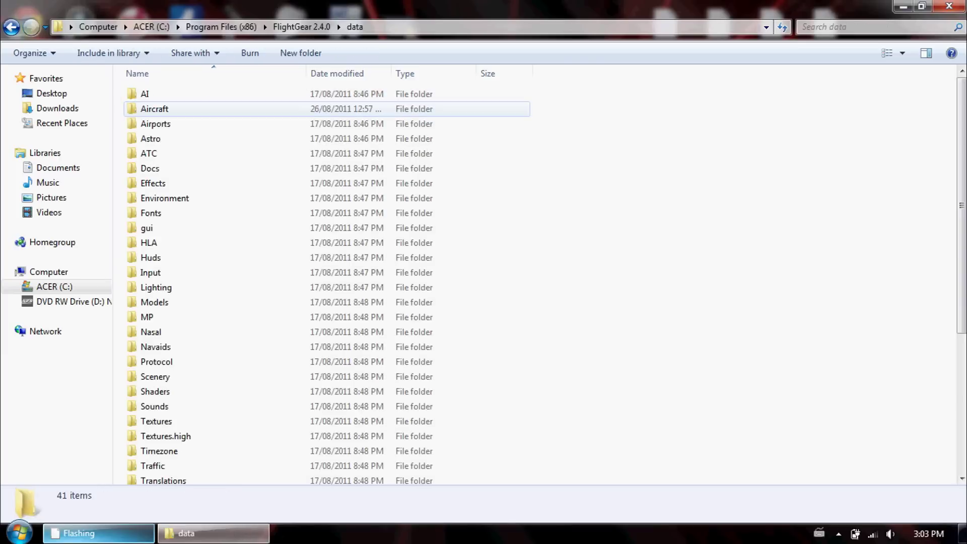
{"action": "double_click", "coordinate": [154, 108]}
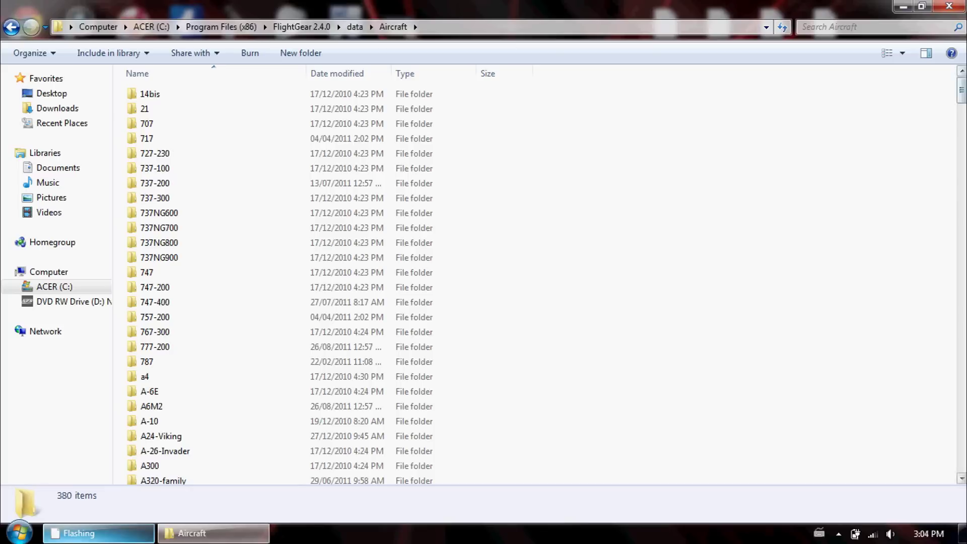
Step: Look through the installed aircraft folders to the end of the list and close the window
{"action": "type", "text": "MPCarrier"}
{"action": "left_click_drag", "start_coordinate": [960, 349], "coordinate": [960, 458]}
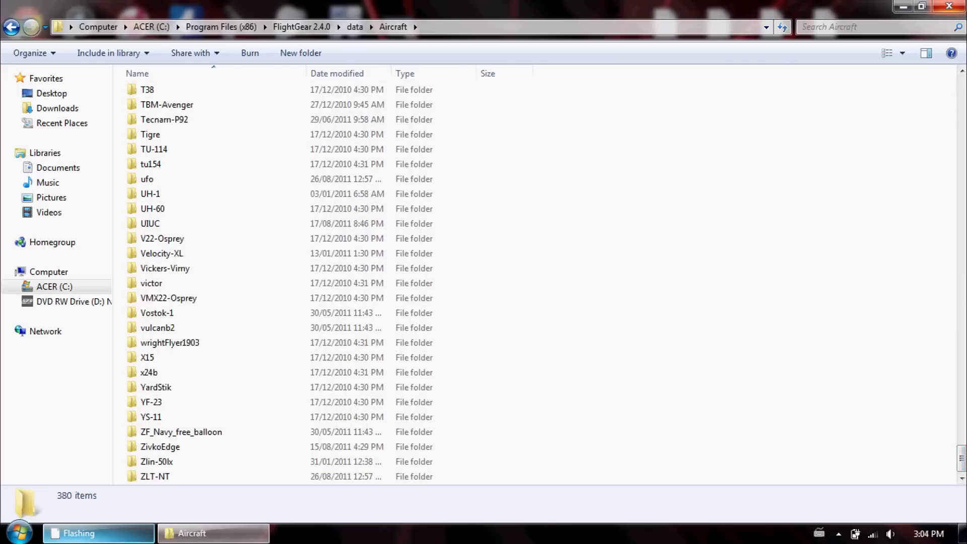
{"action": "left_click", "coordinate": [948, 6]}
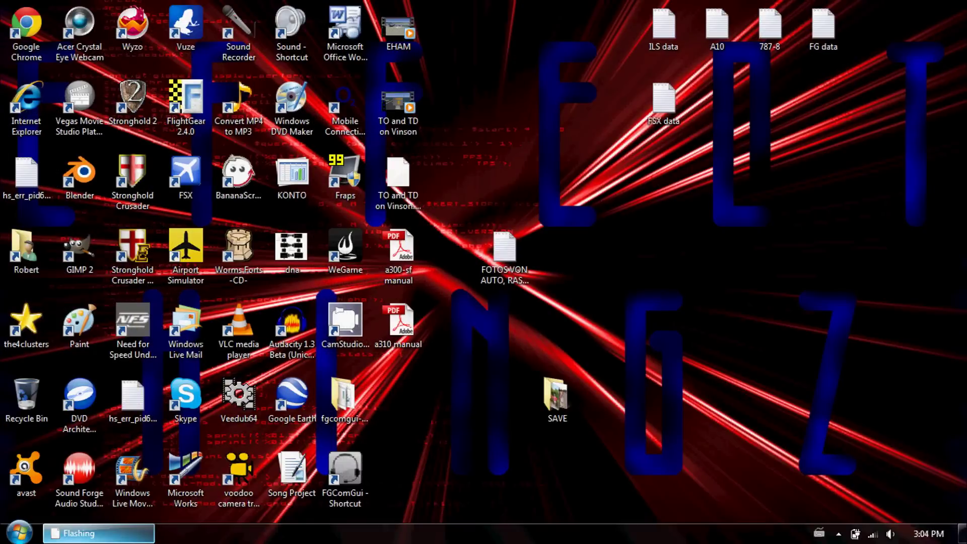
Step: Launch FlightGear 2.4.0 and place the C:\Program Files (x86)\FlightGear\terrasync path first in the FG_SCENERY list
{"action": "double_click", "coordinate": [186, 103]}
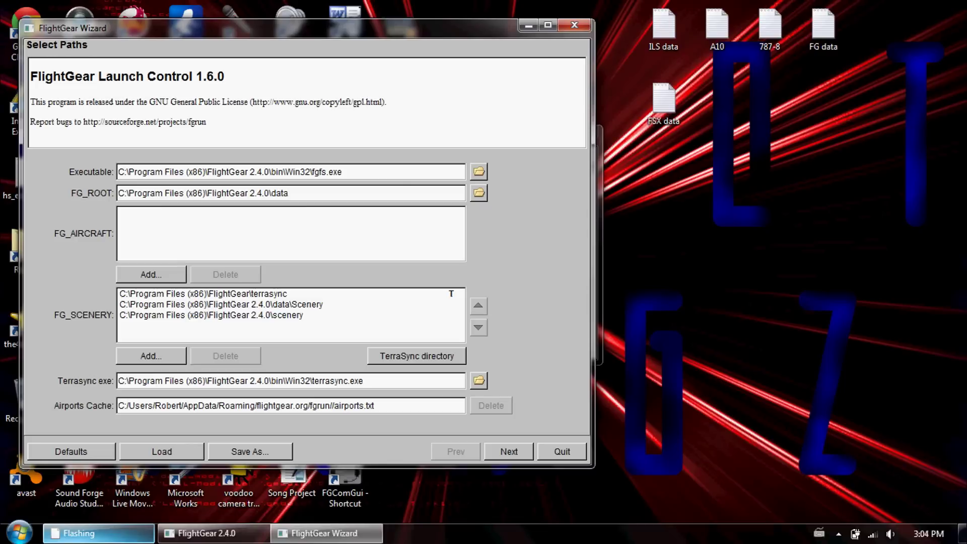
{"action": "left_click", "coordinate": [220, 304]}
{"action": "left_click", "coordinate": [203, 293]}
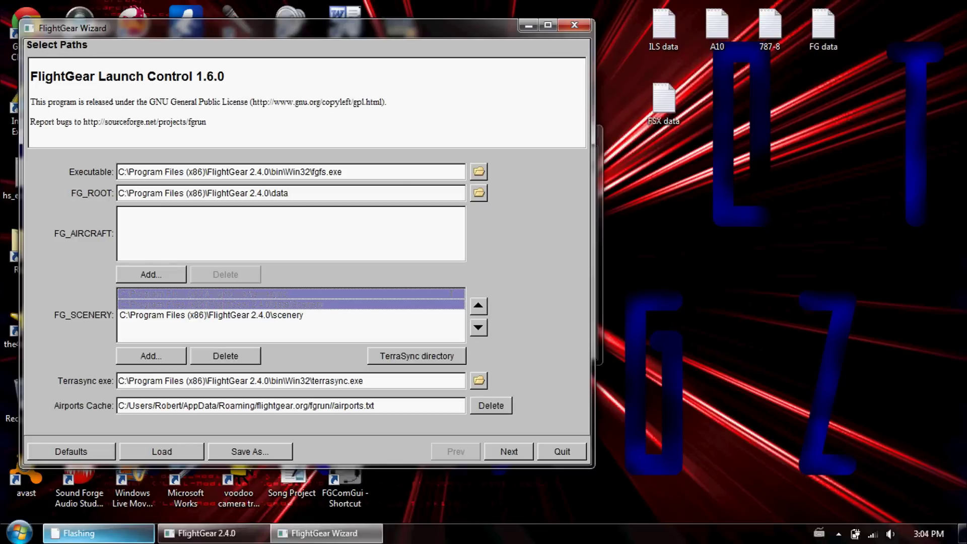
{"action": "left_click", "coordinate": [478, 327]}
{"action": "left_click", "coordinate": [478, 306]}
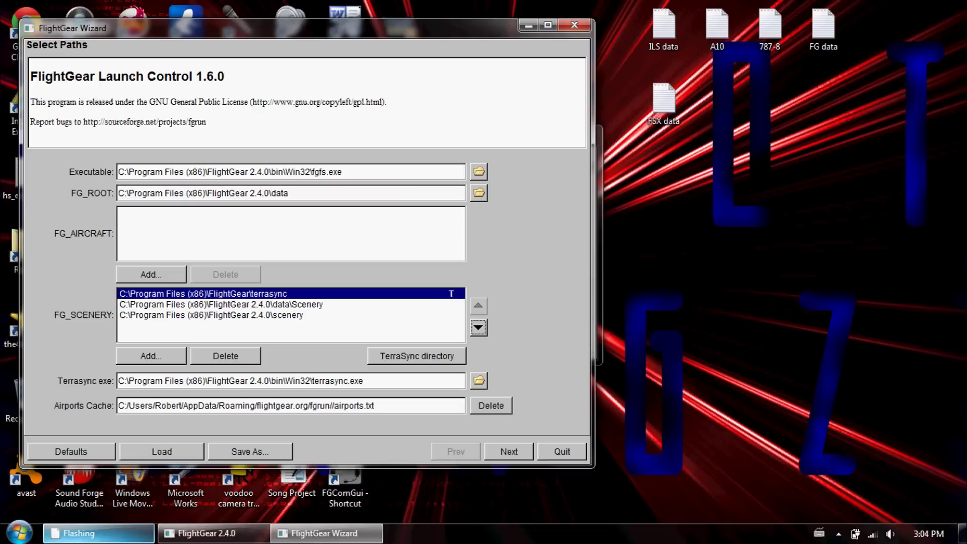
Step: Look through the aircraft list, keep the Airbus A321-200 selected and continue to the location page
{"action": "left_click", "coordinate": [508, 451]}
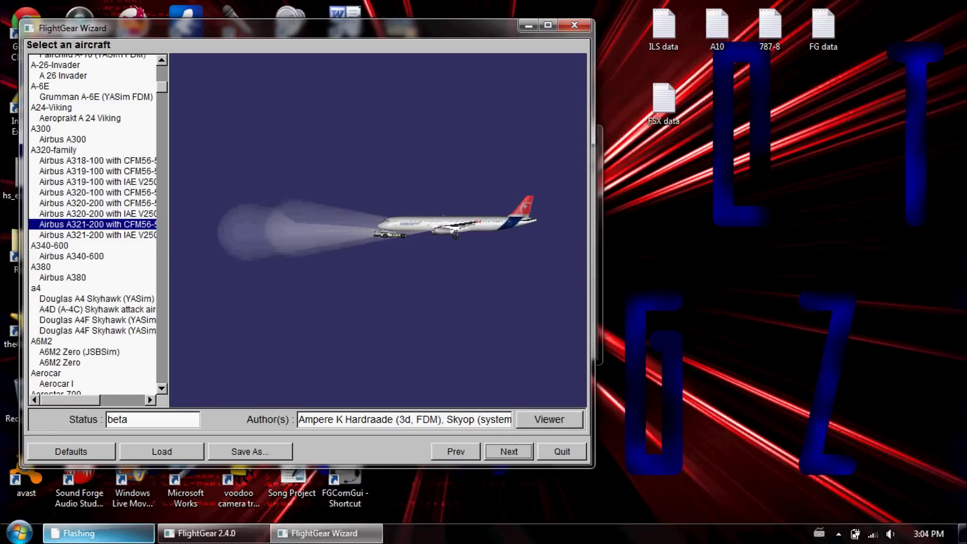
{"action": "scroll", "coordinate": [92, 225], "scroll_direction": "up", "scroll_amount": 1}
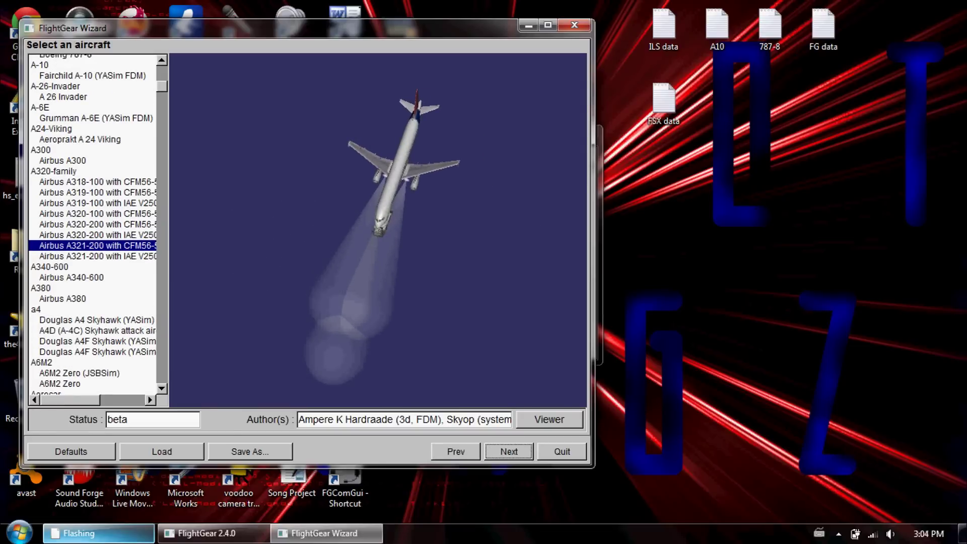
{"action": "left_click_drag", "start_coordinate": [161, 86], "coordinate": [161, 354]}
{"action": "scroll", "coordinate": [93, 225], "scroll_direction": "up", "scroll_amount": 20}
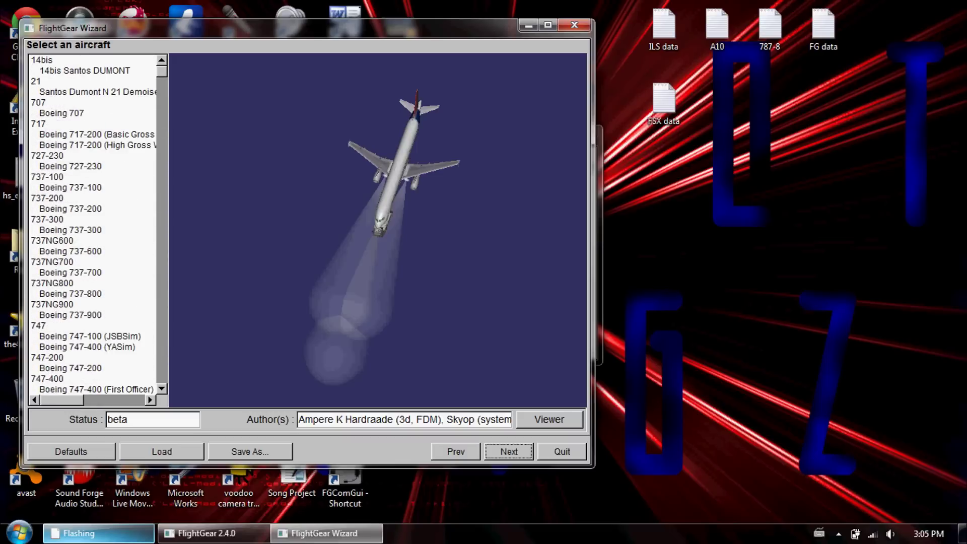
{"action": "key", "text": "Return"}
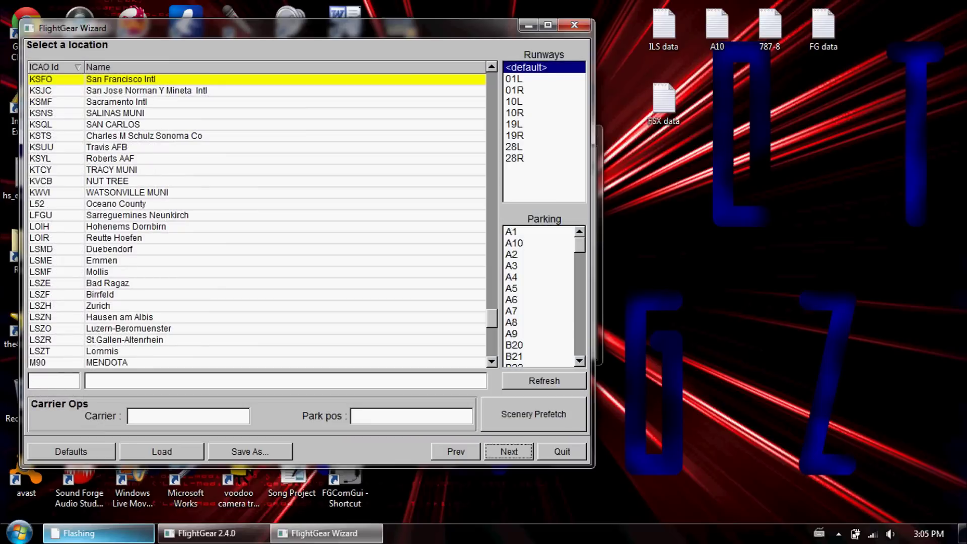
Step: Select runway 28R at San Francisco Intl, and try the ICAO search with HDHTHTH before clearing it
{"action": "left_click", "coordinate": [543, 158]}
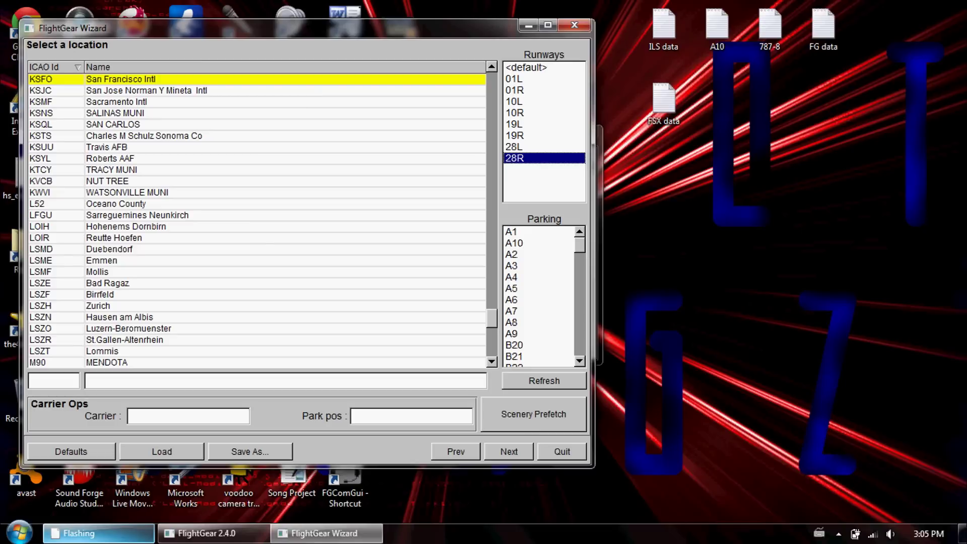
{"action": "left_click", "coordinate": [54, 380]}
{"action": "left_click", "coordinate": [87, 380]}
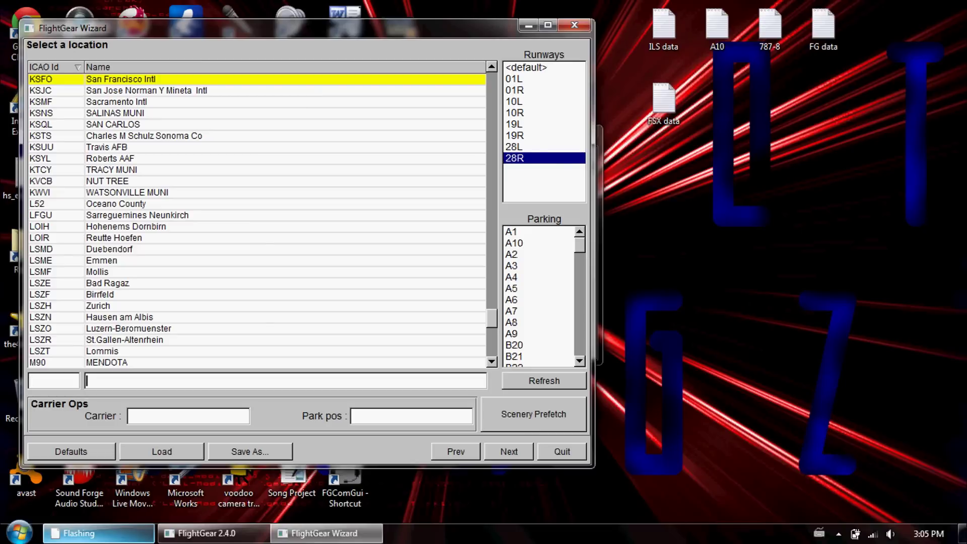
{"action": "left_click", "coordinate": [30, 381]}
{"action": "type", "text": "HDHTHTH"}
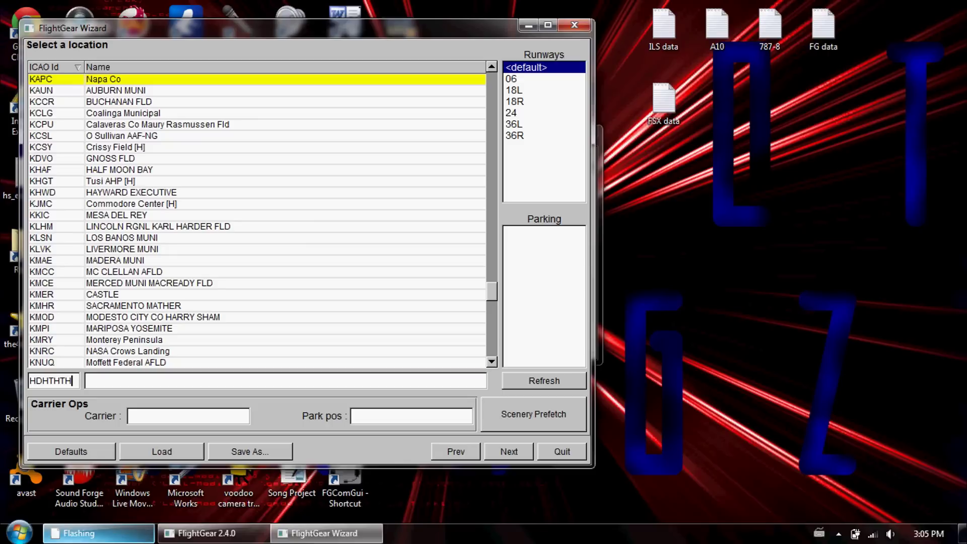
{"action": "key", "text": "ctrl+a"}
{"action": "key", "text": "BackSpace"}
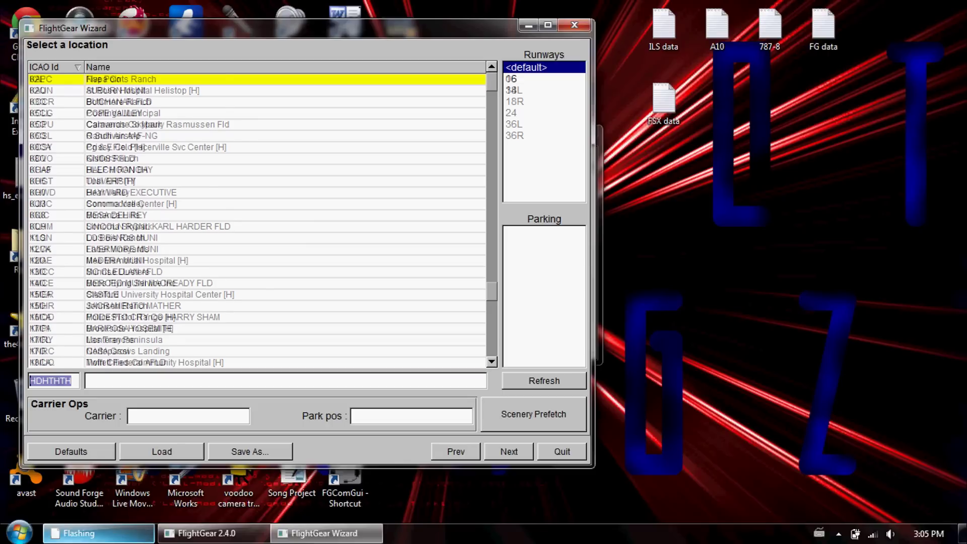
Step: Try the airport name search with the sample text olgol and clear it
{"action": "left_click", "coordinate": [87, 380]}
{"action": "type", "text": "olgogol"}
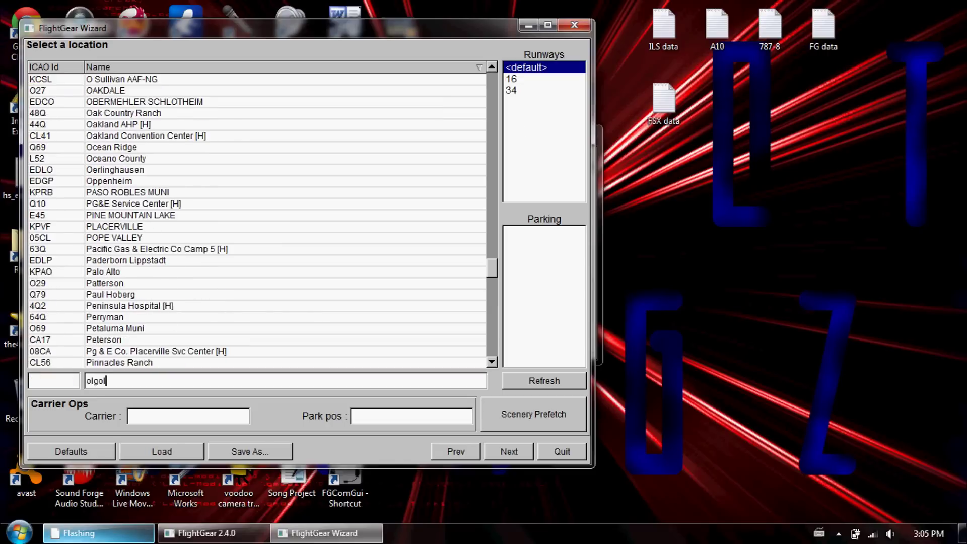
{"action": "key", "text": "ctrl+a"}
{"action": "key", "text": "BackSpace"}
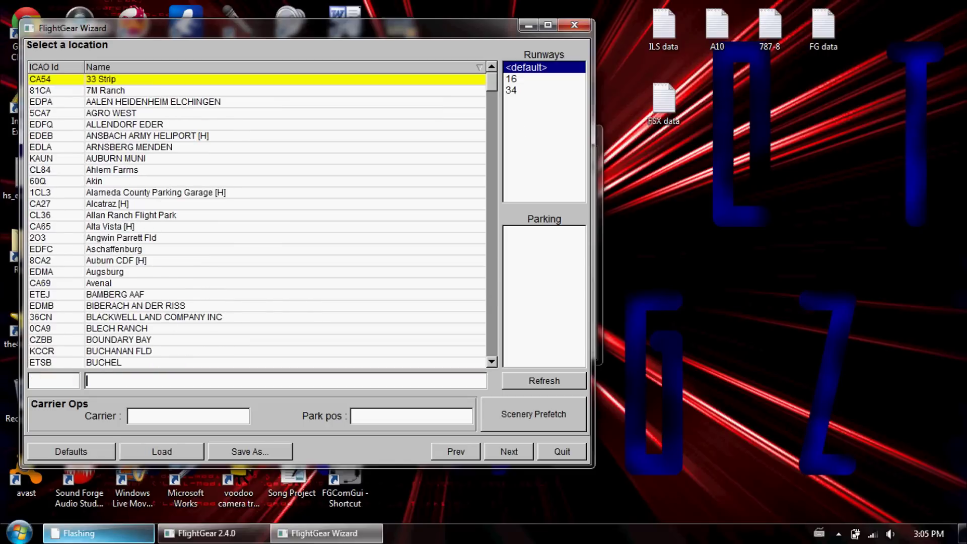
Step: Try entering nimitz as the carrier under Carrier Ops and clear the entry
{"action": "left_click", "coordinate": [130, 416]}
{"action": "type", "text": "hhp"}
{"action": "key", "text": "BackSpace"}
{"action": "key", "text": "BackSpace"}
{"action": "key", "text": "BackSpace"}
{"action": "type", "text": "nimitz"}
{"action": "key", "text": "BackSpace"}
{"action": "key", "text": "BackSpace"}
{"action": "key", "text": "BackSpace"}
{"action": "key", "text": "BackSpace"}
{"action": "key", "text": "BackSpace"}
{"action": "key", "text": "BackSpace"}
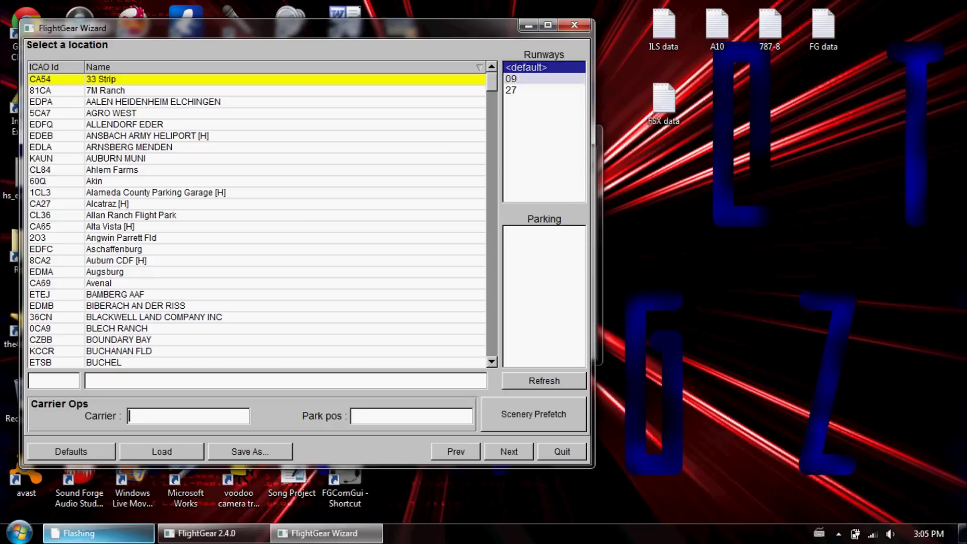
Step: Choose runway 09 for the 33 Strip airport and continue to the display and features page
{"action": "left_click", "coordinate": [543, 78]}
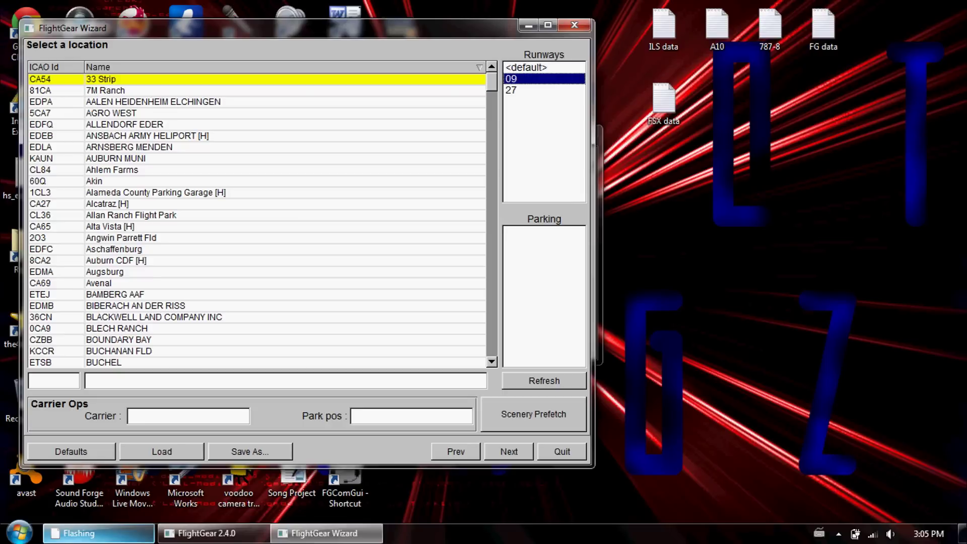
{"action": "left_click", "coordinate": [508, 451]}
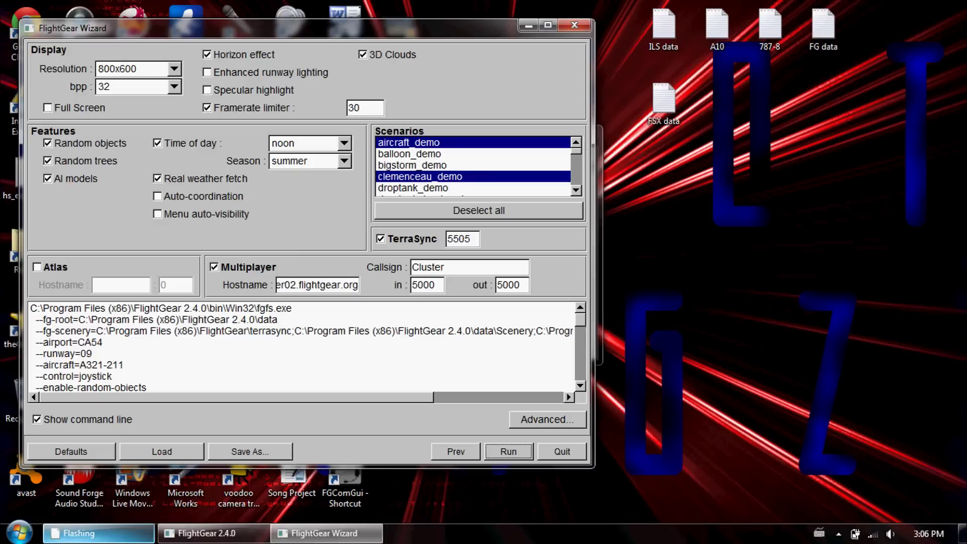
Step: Set the framerate limiter to 18
{"action": "left_click", "coordinate": [349, 107]}
{"action": "left_click", "coordinate": [361, 107]}
{"action": "key", "text": "BackSpace"}
{"action": "key", "text": "BackSpace"}
{"action": "type", "text": "18"}
Step: Examine the multiplayer callsign and the full multiplayer hostname
{"action": "double_click", "coordinate": [444, 266]}
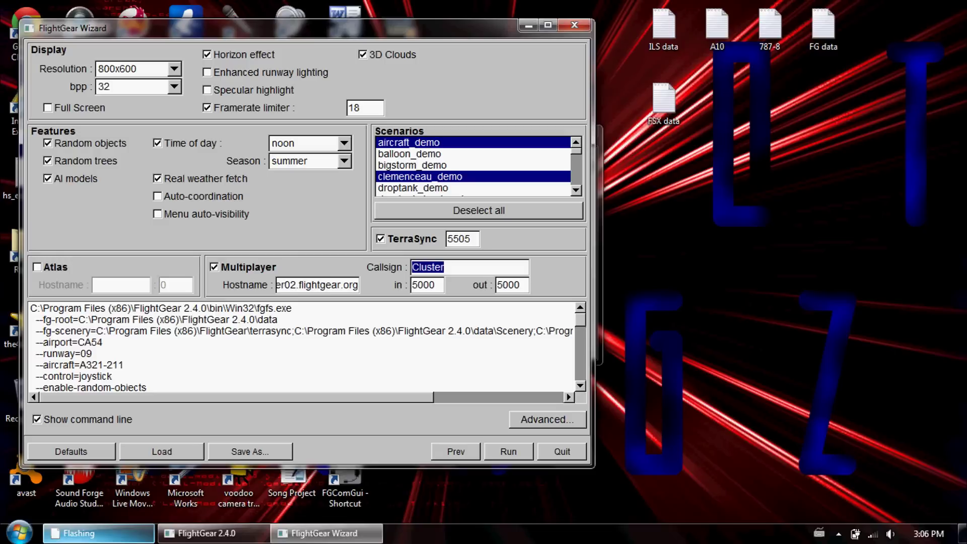
{"action": "left_click", "coordinate": [313, 284]}
{"action": "key", "text": "Left"}
{"action": "key", "text": "Left"}
{"action": "key", "text": "Left"}
{"action": "key", "text": "Left"}
{"action": "key", "text": "Left"}
{"action": "key", "text": "Left"}
{"action": "key", "text": "Left"}
{"action": "key", "text": "Left"}
{"action": "key", "text": "Left"}
{"action": "key", "text": "Left"}
{"action": "key", "text": "Left"}
{"action": "key", "text": "Left"}
{"action": "key", "text": "Left"}
{"action": "key", "text": "Left"}
{"action": "key", "text": "Left"}
{"action": "key", "text": "Left"}
{"action": "key", "text": "Left"}
{"action": "key", "text": "Left"}
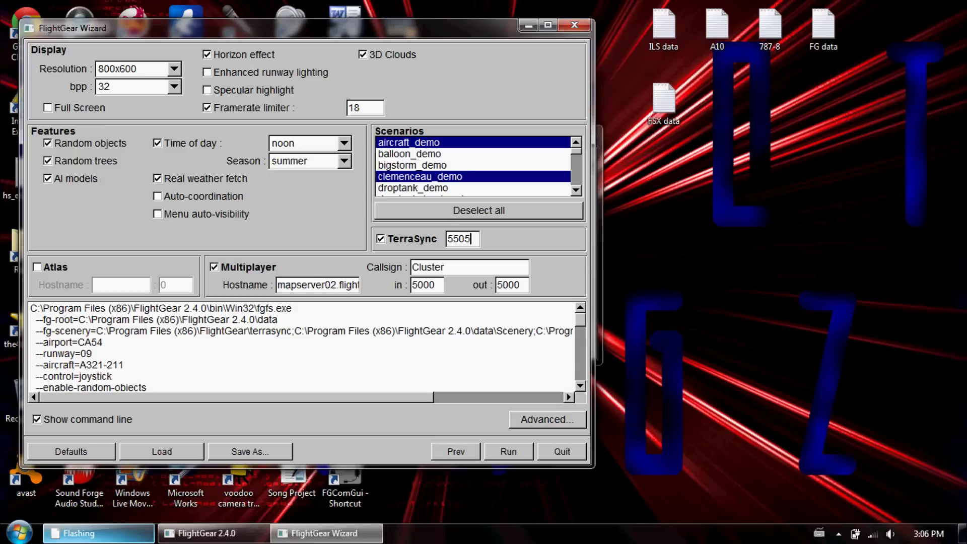
{"action": "left_click", "coordinate": [325, 284]}
{"action": "key", "text": "Right"}
{"action": "key", "text": "Right"}
{"action": "key", "text": "Right"}
{"action": "key", "text": "Right"}
{"action": "key", "text": "Right"}
{"action": "key", "text": "Right"}
{"action": "key", "text": "Right"}
{"action": "key", "text": "Right"}
{"action": "key", "text": "Right"}
{"action": "key", "text": "Right"}
Step: Switch to Google Chrome, search Yahoo for flightgear wiki and open the FlightGear wiki's main page
{"action": "mouse_move", "coordinate": [598, 20]}
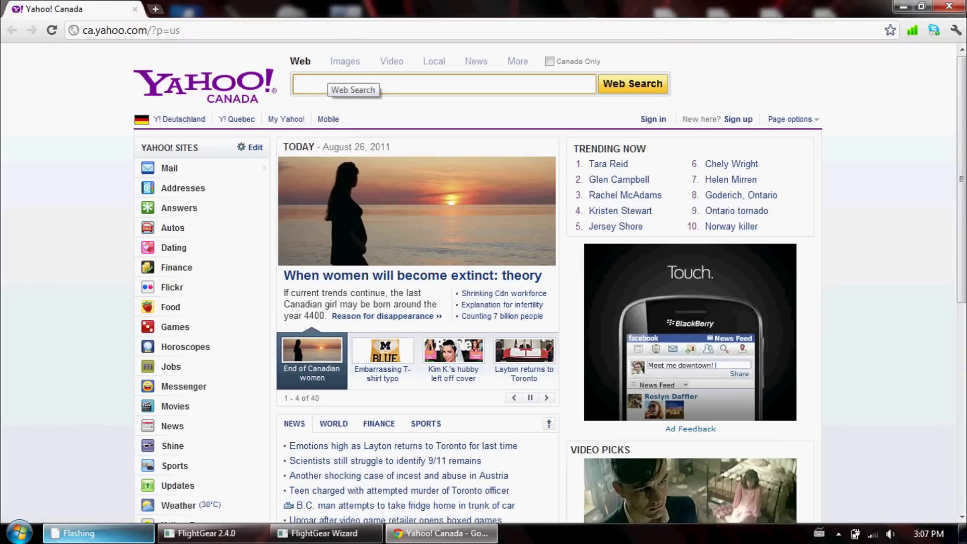
{"action": "type", "text": "flightgear wiki"}
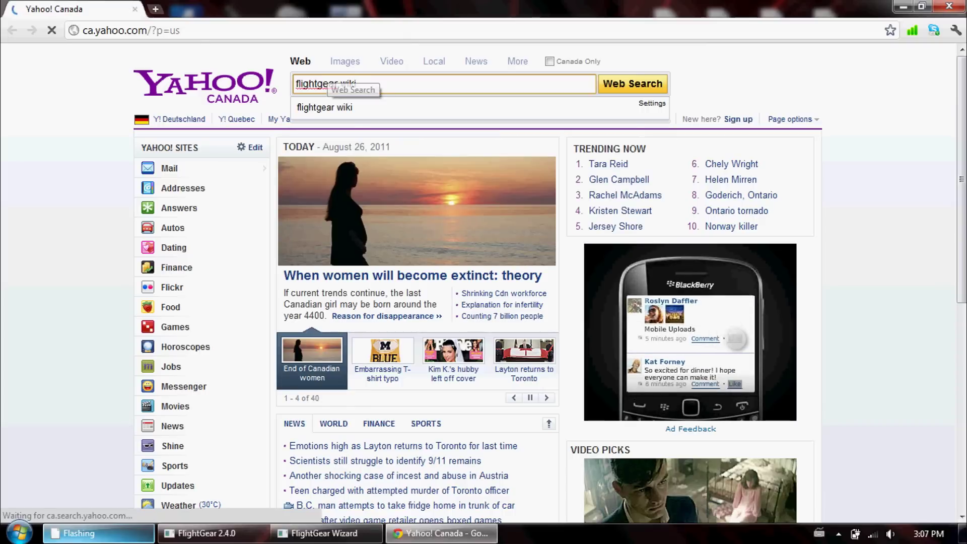
{"action": "key", "text": "Return"}
{"action": "left_click", "coordinate": [355, 162]}
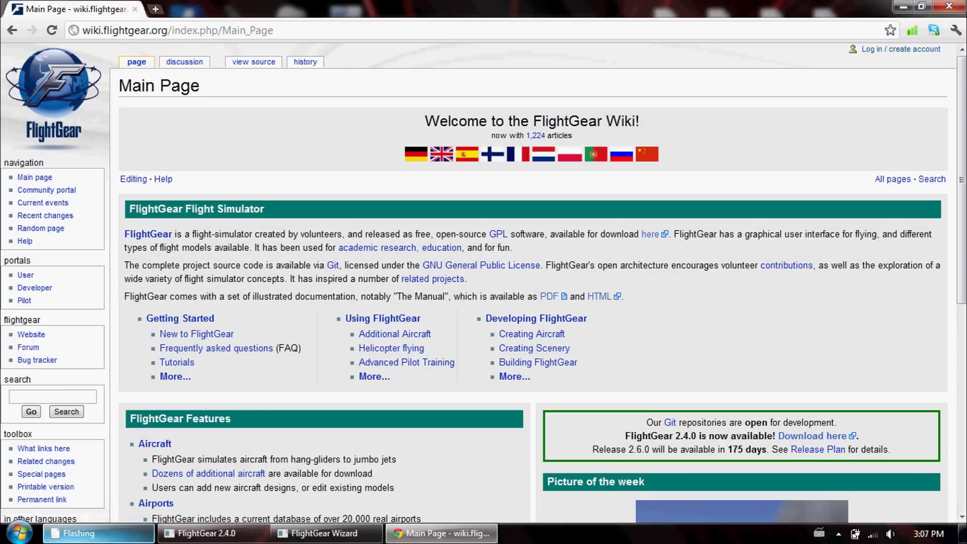
Step: Search the FlightGear wiki for multiplayer and view the table of multiplayer servers
{"action": "scroll", "coordinate": [533, 302], "scroll_direction": "down", "scroll_amount": 5}
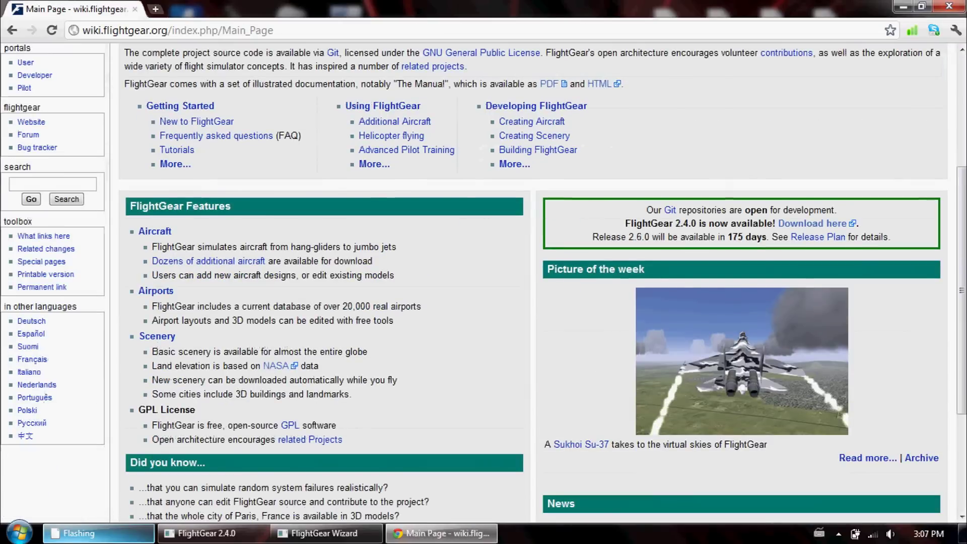
{"action": "scroll", "coordinate": [532, 302], "scroll_direction": "up", "scroll_amount": 2}
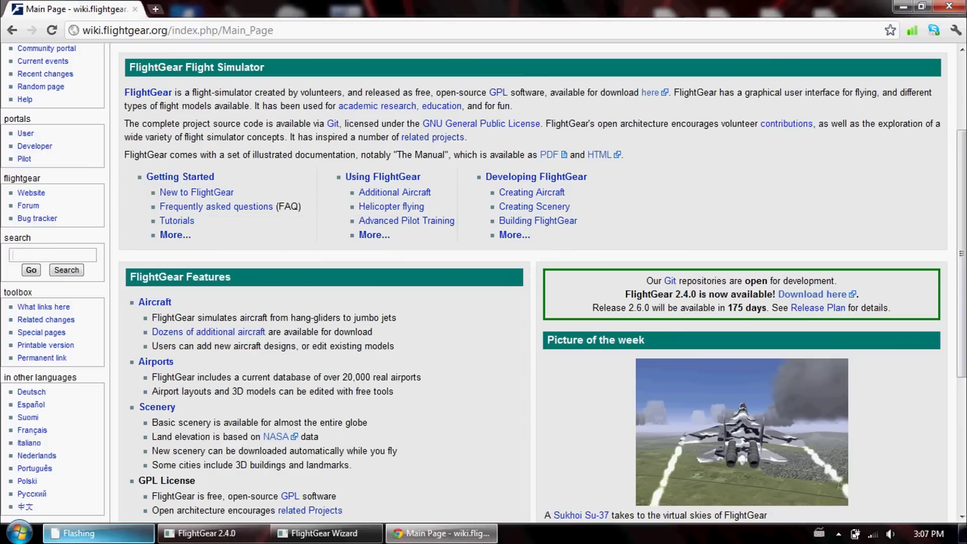
{"action": "left_click", "coordinate": [89, 254]}
{"action": "type", "text": "mul"}
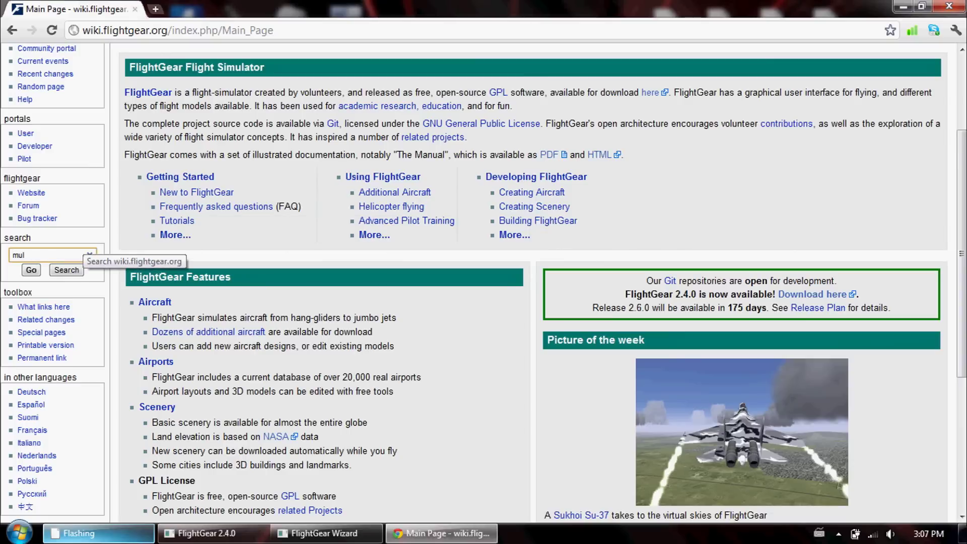
{"action": "type", "text": "tiplayer"}
{"action": "key", "text": "Return"}
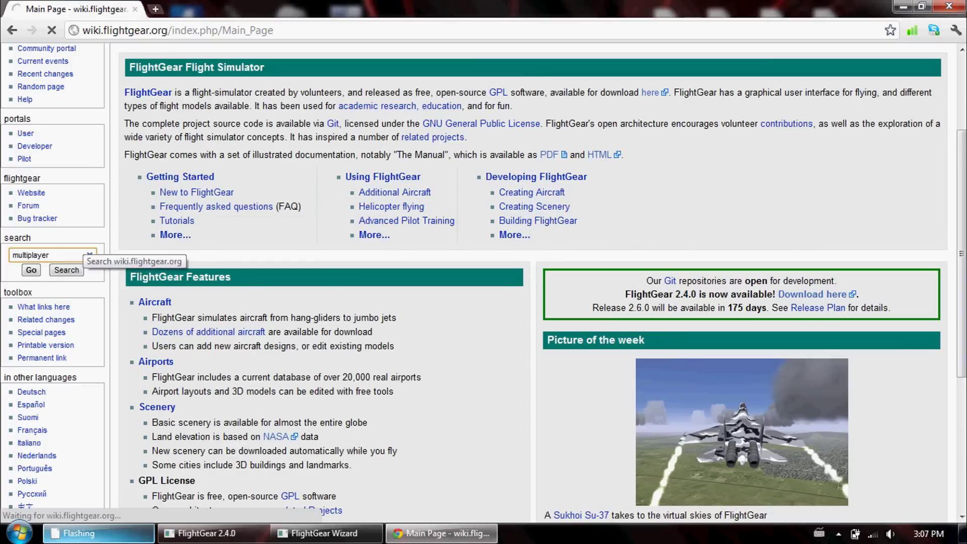
{"action": "scroll", "coordinate": [532, 282], "scroll_direction": "down", "scroll_amount": 4}
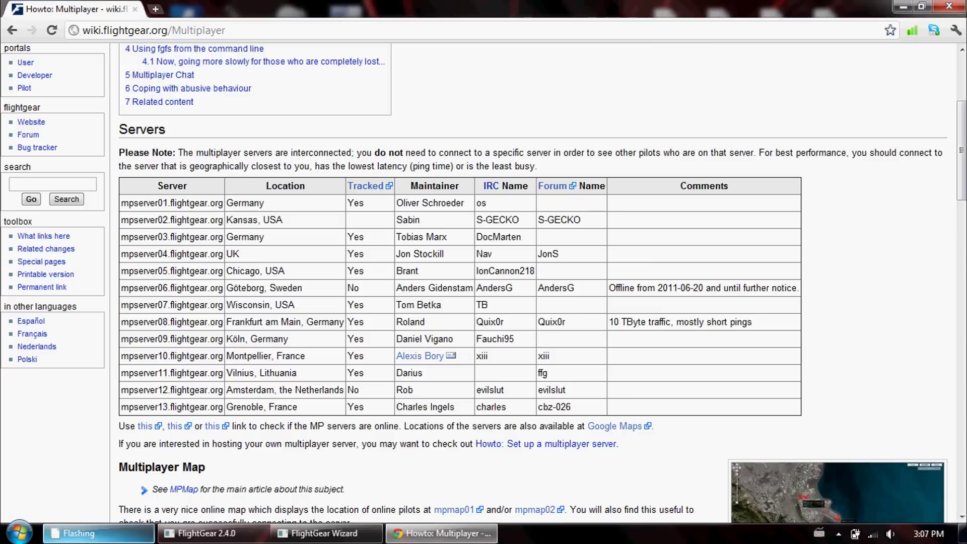
Step: Highlight the server address mpserver01.flightgear.org in the servers table, and return to the FlightGear Wizard with the browser closed
{"action": "left_click_drag", "start_coordinate": [121, 202], "coordinate": [223, 202]}
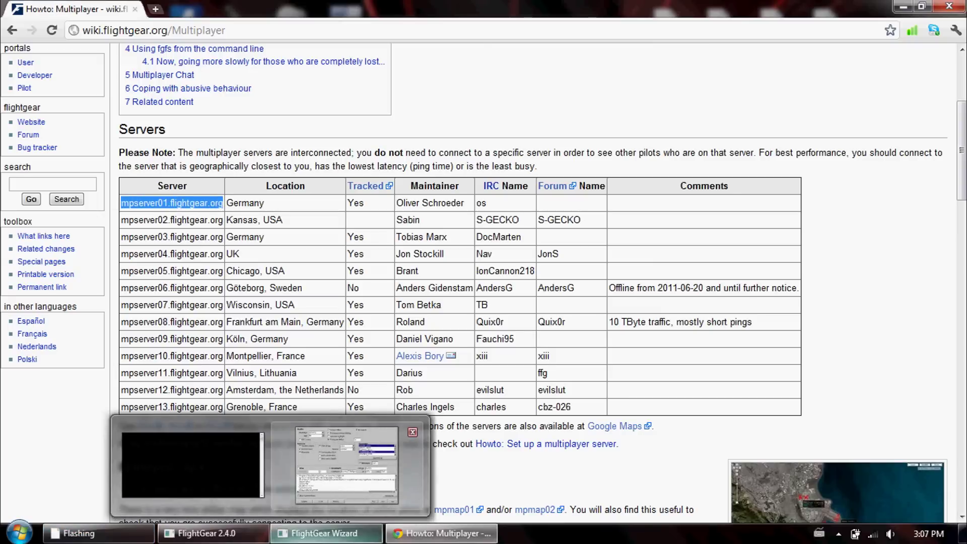
{"action": "left_click", "coordinate": [324, 533]}
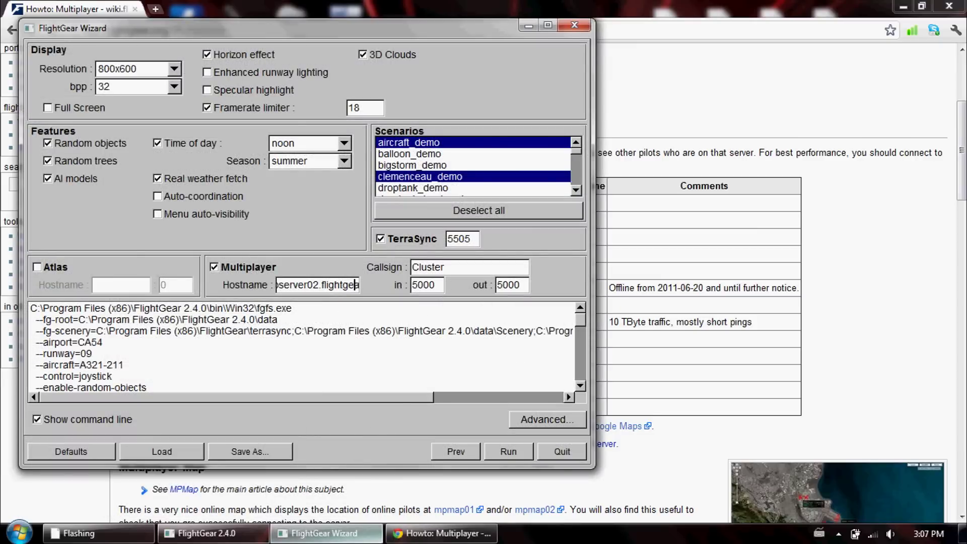
{"action": "left_click", "coordinate": [948, 6]}
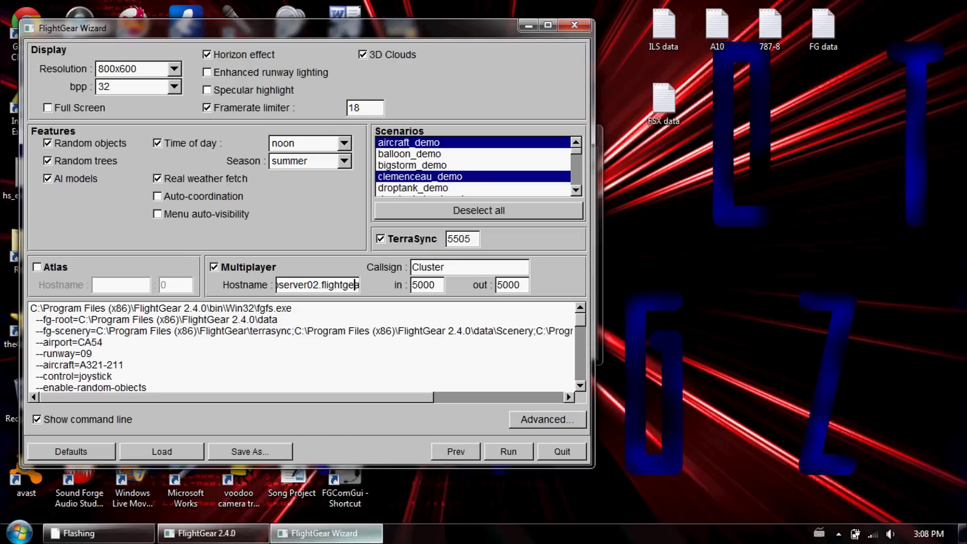
Step: Examine the full list of scenarios and which ones are selected, from aircraft_demo through wingman_demo
{"action": "scroll", "coordinate": [473, 165], "scroll_direction": "down", "scroll_amount": 3}
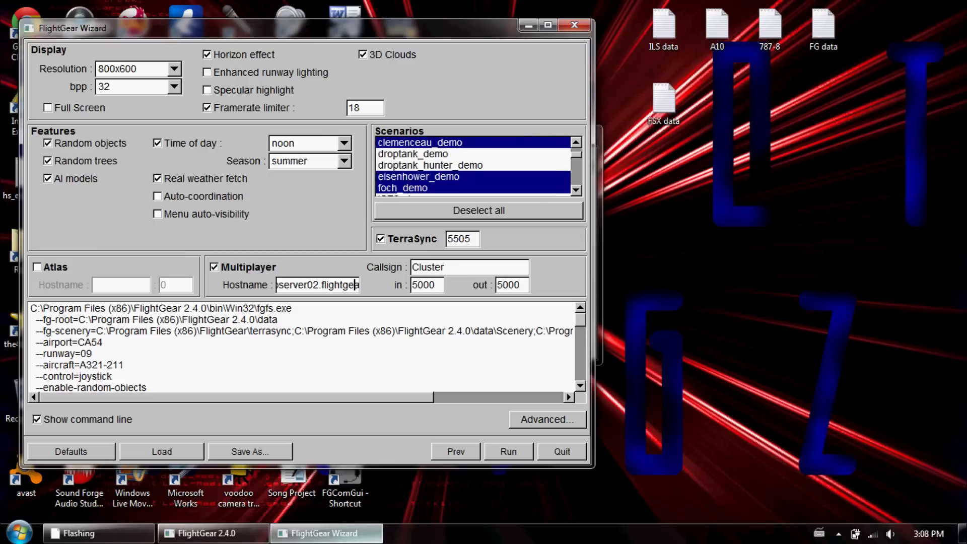
{"action": "scroll", "coordinate": [473, 165], "scroll_direction": "down", "scroll_amount": 1}
{"action": "scroll", "coordinate": [473, 165], "scroll_direction": "down", "scroll_amount": 9}
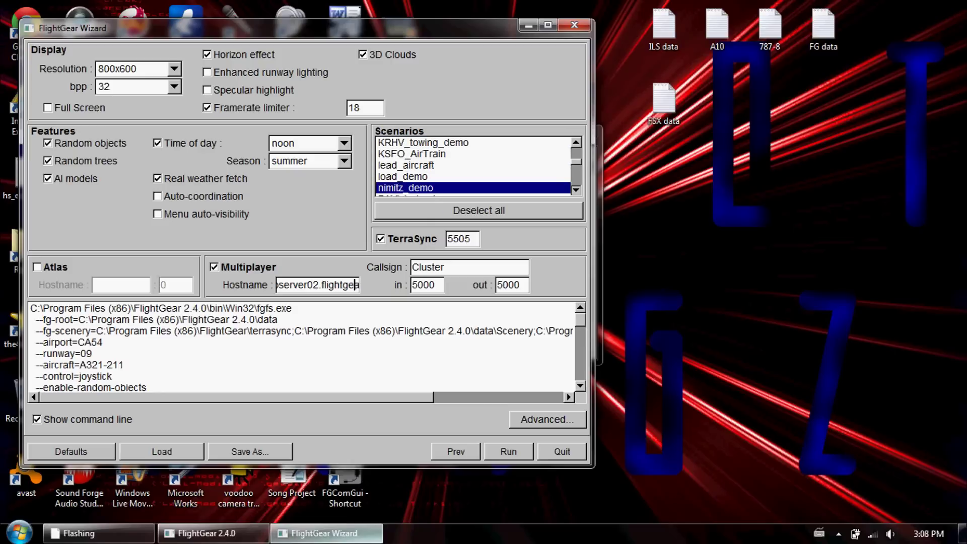
{"action": "scroll", "coordinate": [473, 166], "scroll_direction": "down", "scroll_amount": 2}
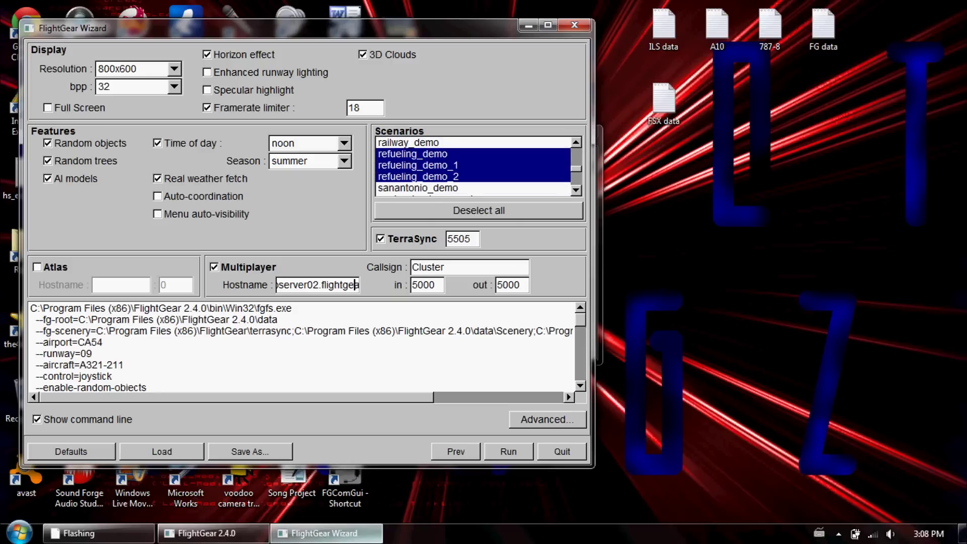
{"action": "scroll", "coordinate": [474, 165], "scroll_direction": "down", "scroll_amount": 6}
{"action": "left_click", "coordinate": [453, 187]}
{"action": "scroll", "coordinate": [473, 165], "scroll_direction": "down", "scroll_amount": 2}
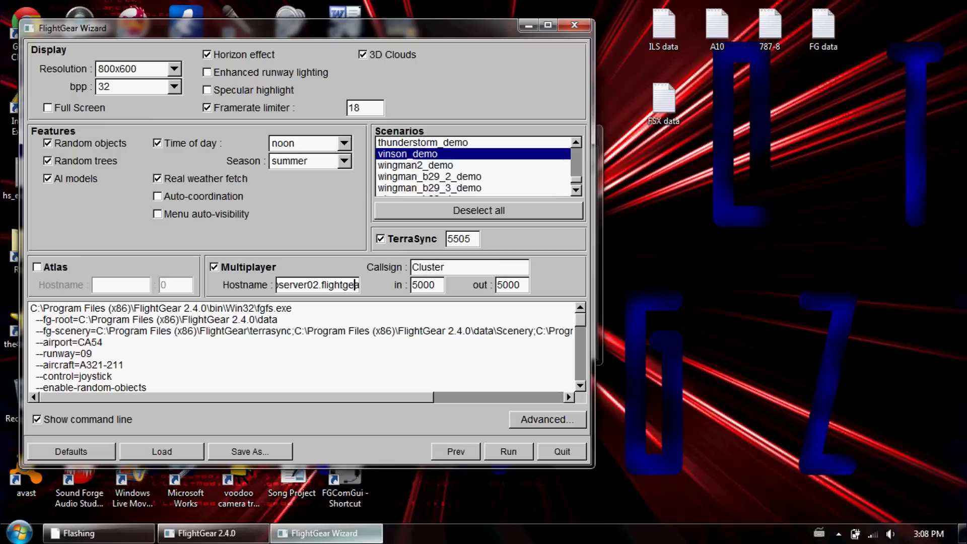
{"action": "scroll", "coordinate": [473, 165], "scroll_direction": "down", "scroll_amount": 2}
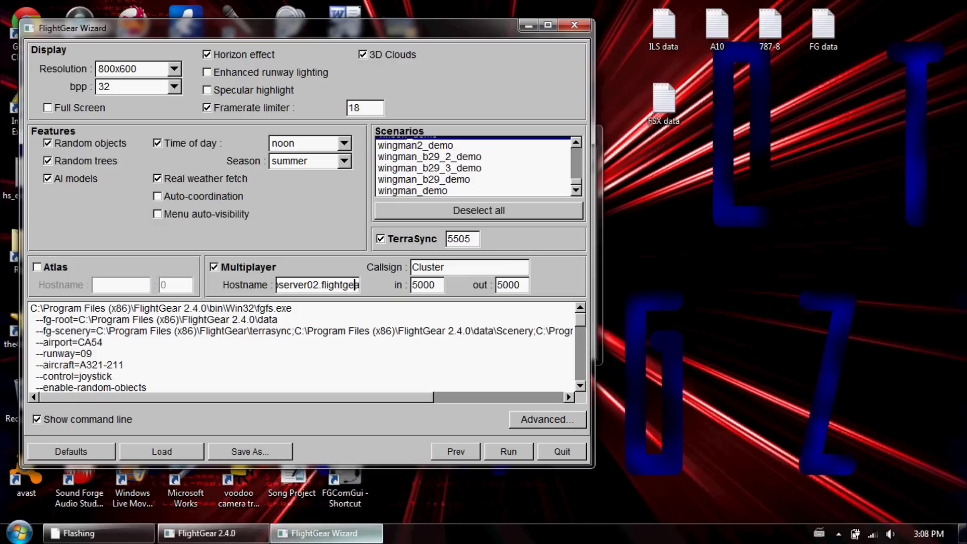
{"action": "scroll", "coordinate": [473, 168], "scroll_direction": "up", "scroll_amount": 10}
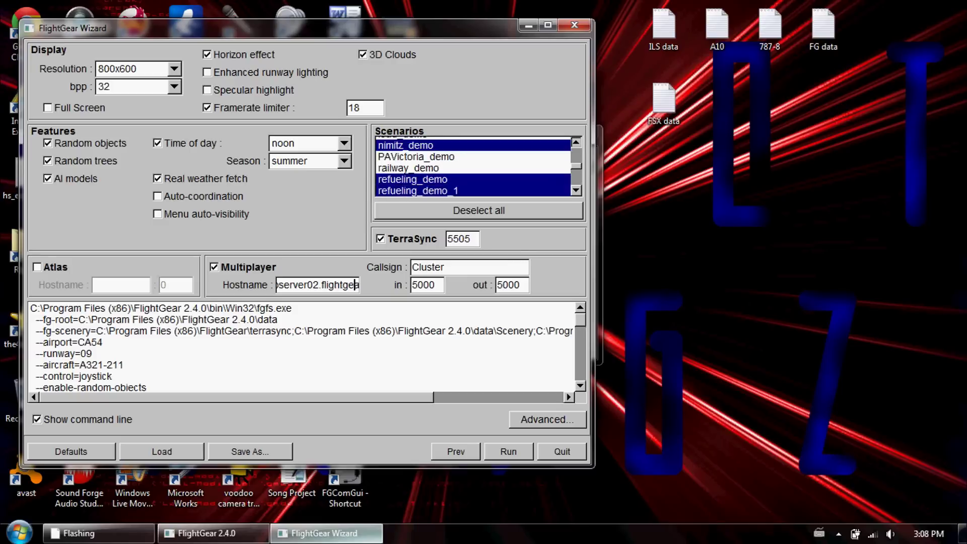
{"action": "scroll", "coordinate": [473, 167], "scroll_direction": "up", "scroll_amount": 3}
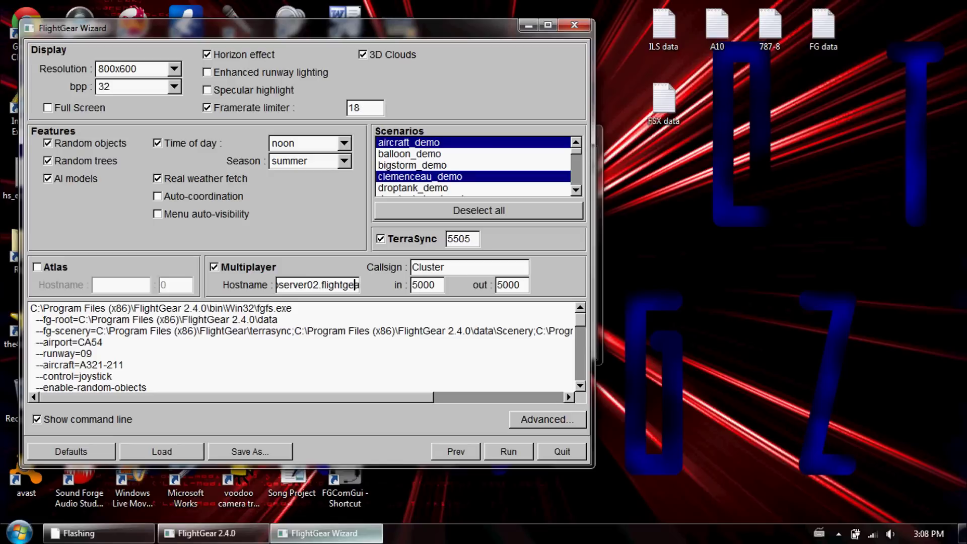
Step: Examine the advanced options pages from General through Clouds, and close the advanced options without changing anything
{"action": "left_click", "coordinate": [546, 419]}
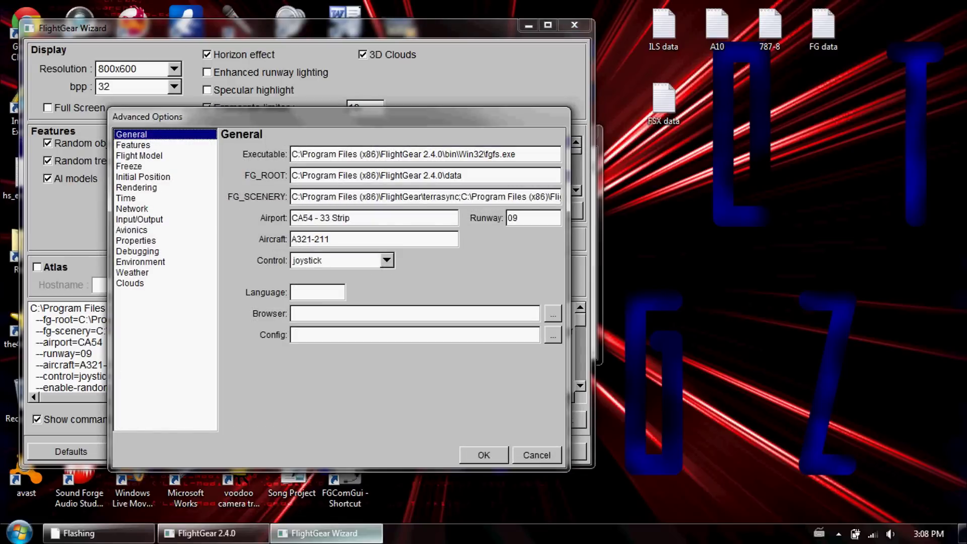
{"action": "left_click", "coordinate": [133, 145]}
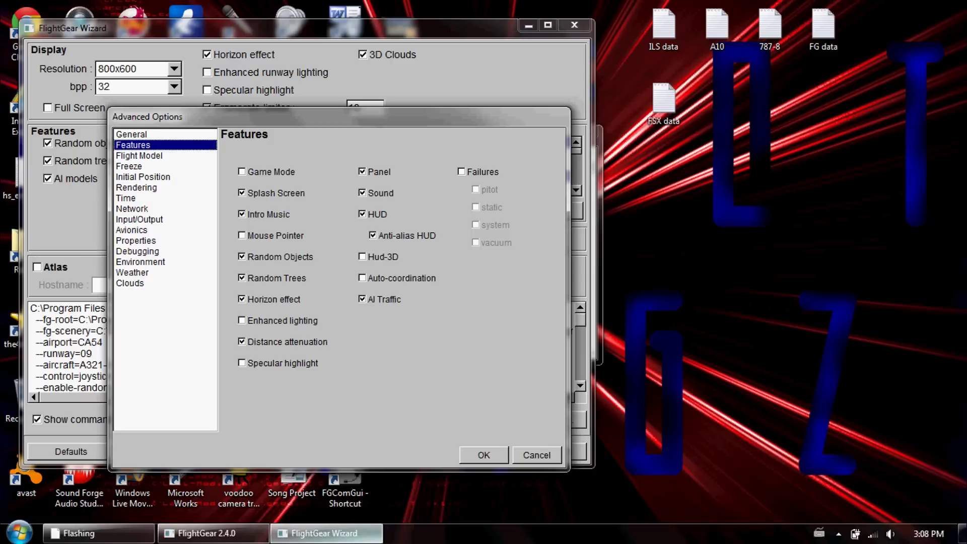
{"action": "key", "text": "Down"}
{"action": "key", "text": "Down"}
{"action": "key", "text": "Down"}
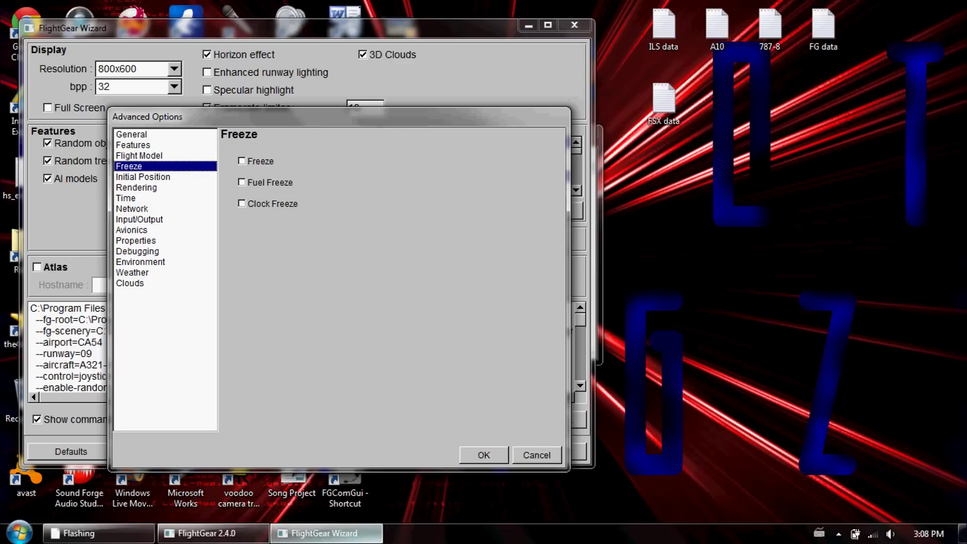
{"action": "key", "text": "Down"}
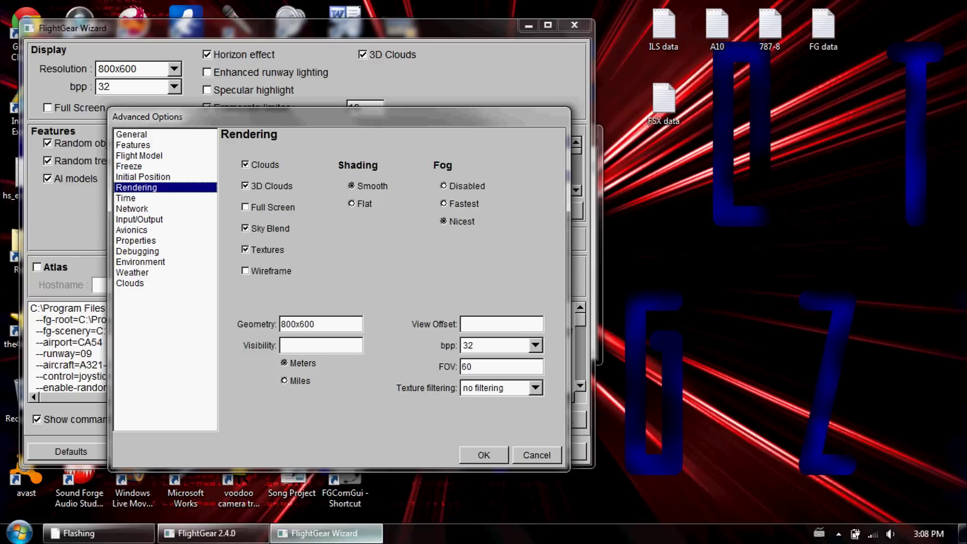
{"action": "key", "text": "Down"}
{"action": "key", "text": "Down"}
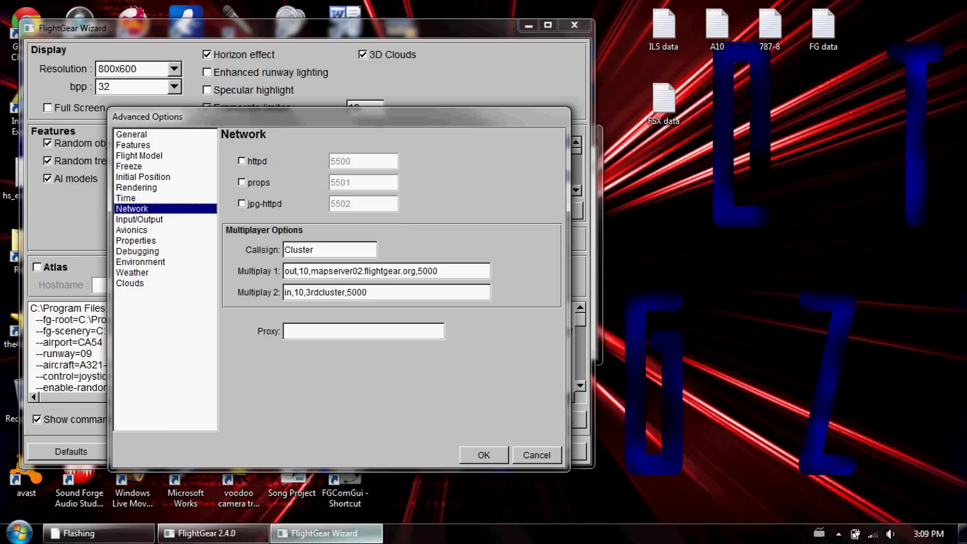
{"action": "key", "text": "Down"}
{"action": "key", "text": "Down"}
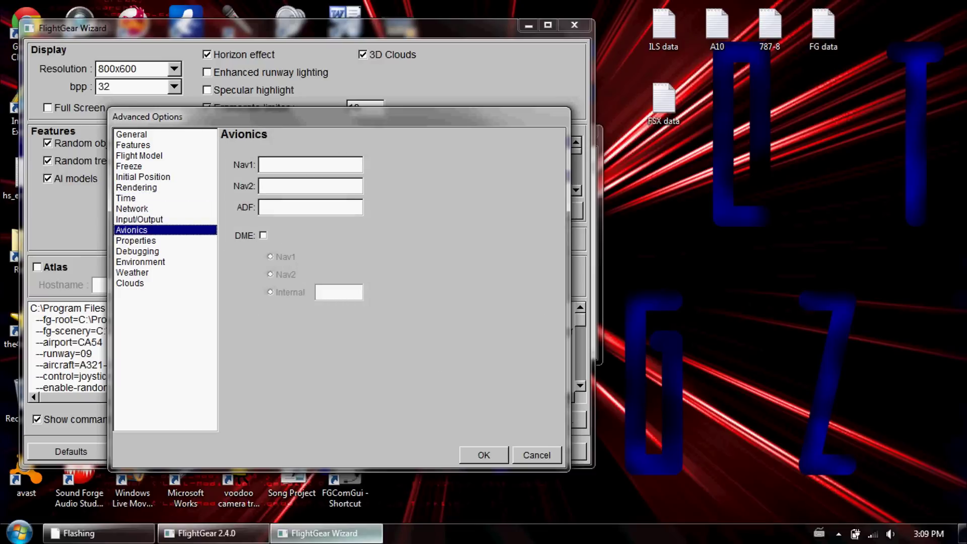
{"action": "key", "text": "Down"}
{"action": "key", "text": "Down"}
{"action": "key", "text": "Down"}
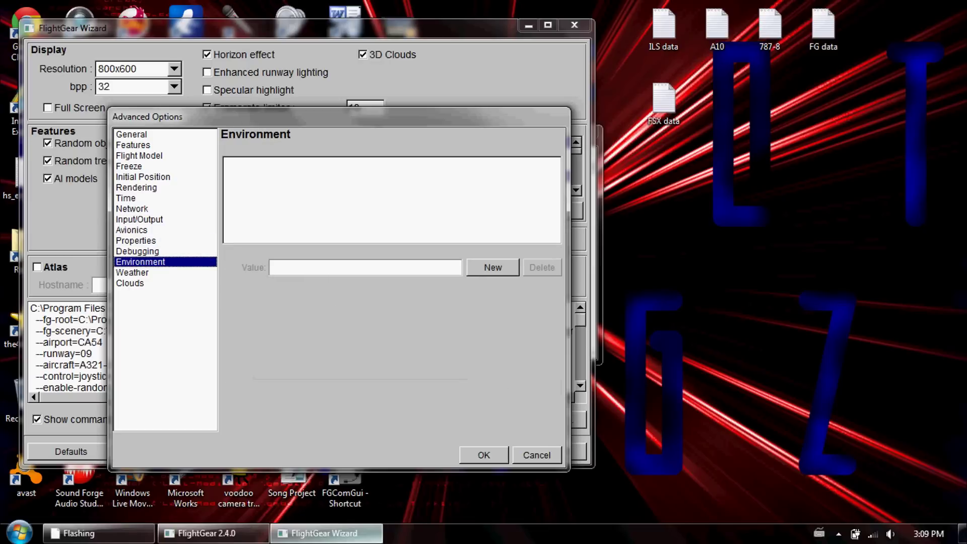
{"action": "key", "text": "Down"}
{"action": "key", "text": "Down"}
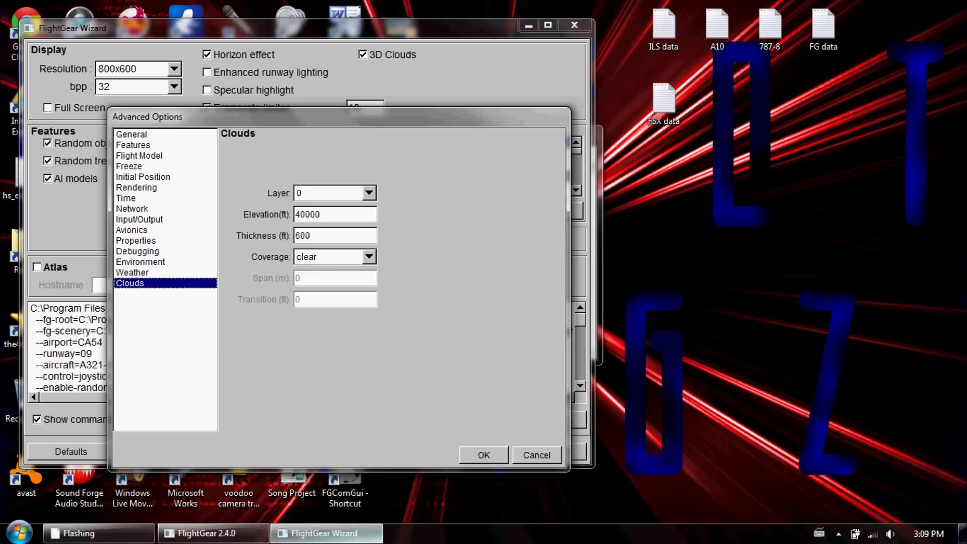
{"action": "key", "text": "Escape"}
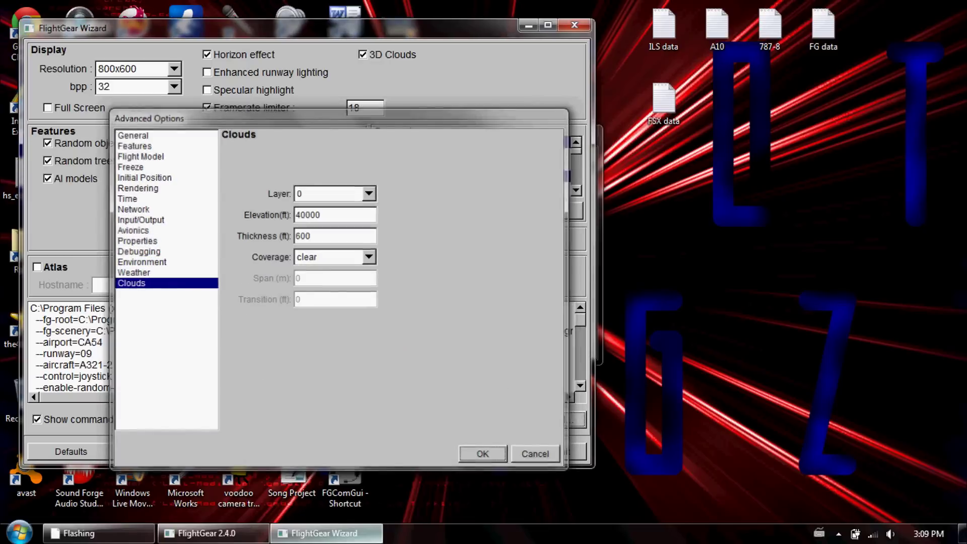